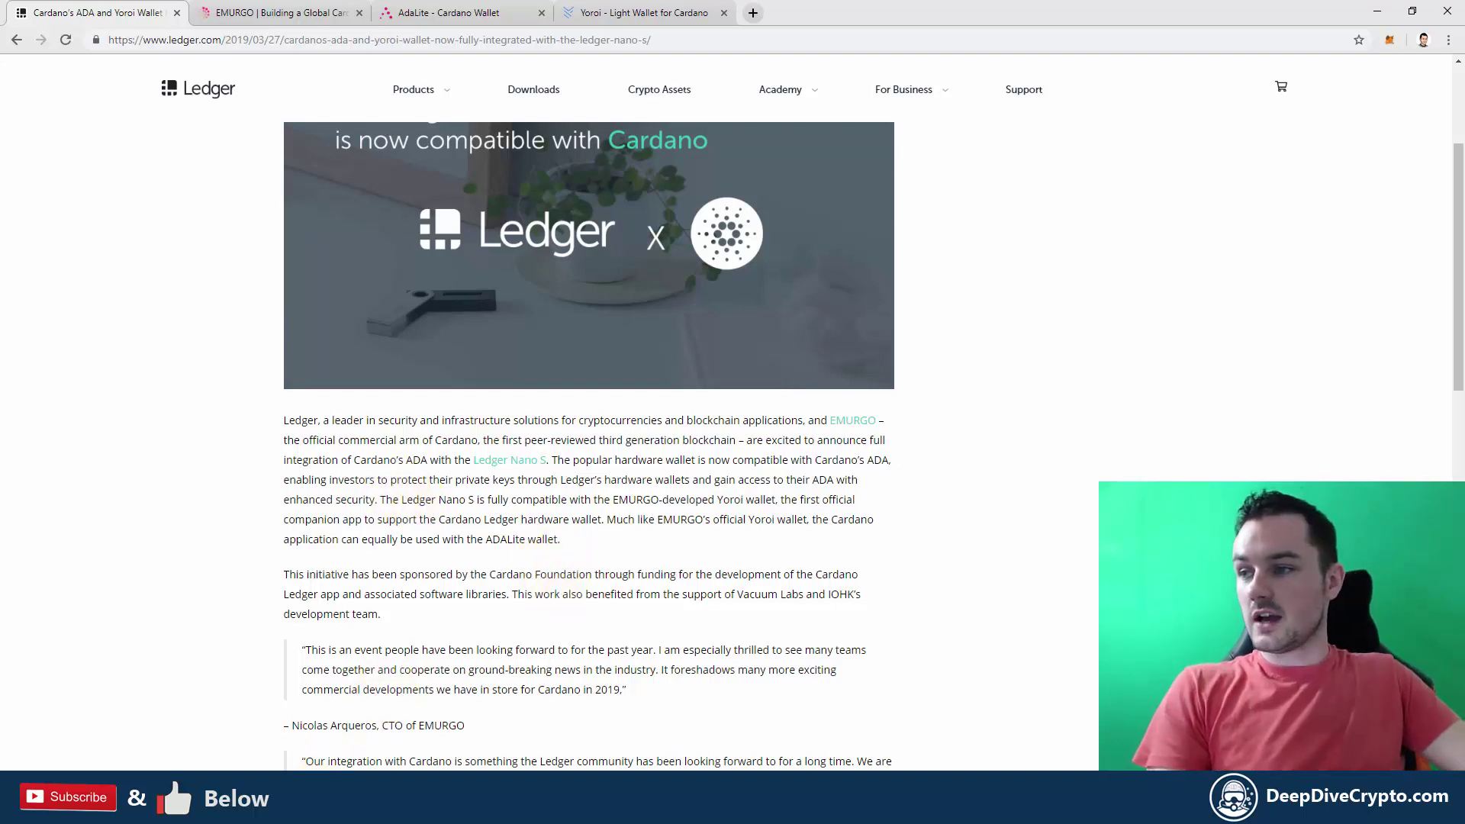
Step: Search Ledger Live's app catalog for 'ada', install Cardano ADA on the Nano S, then minimize Ledger Live
{"action": "left_click", "coordinate": [298, 702]}
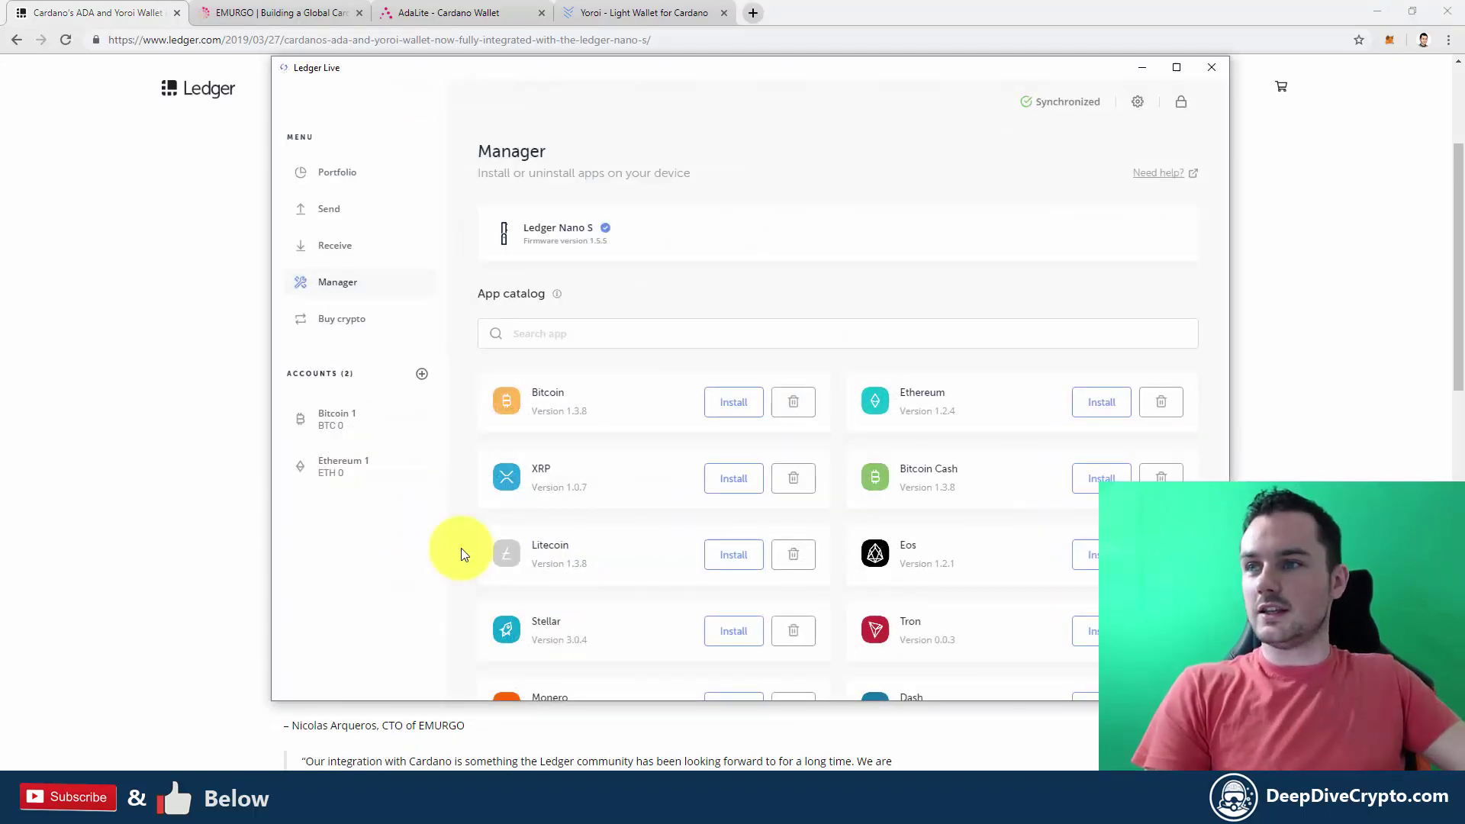
{"action": "left_click", "coordinate": [618, 338]}
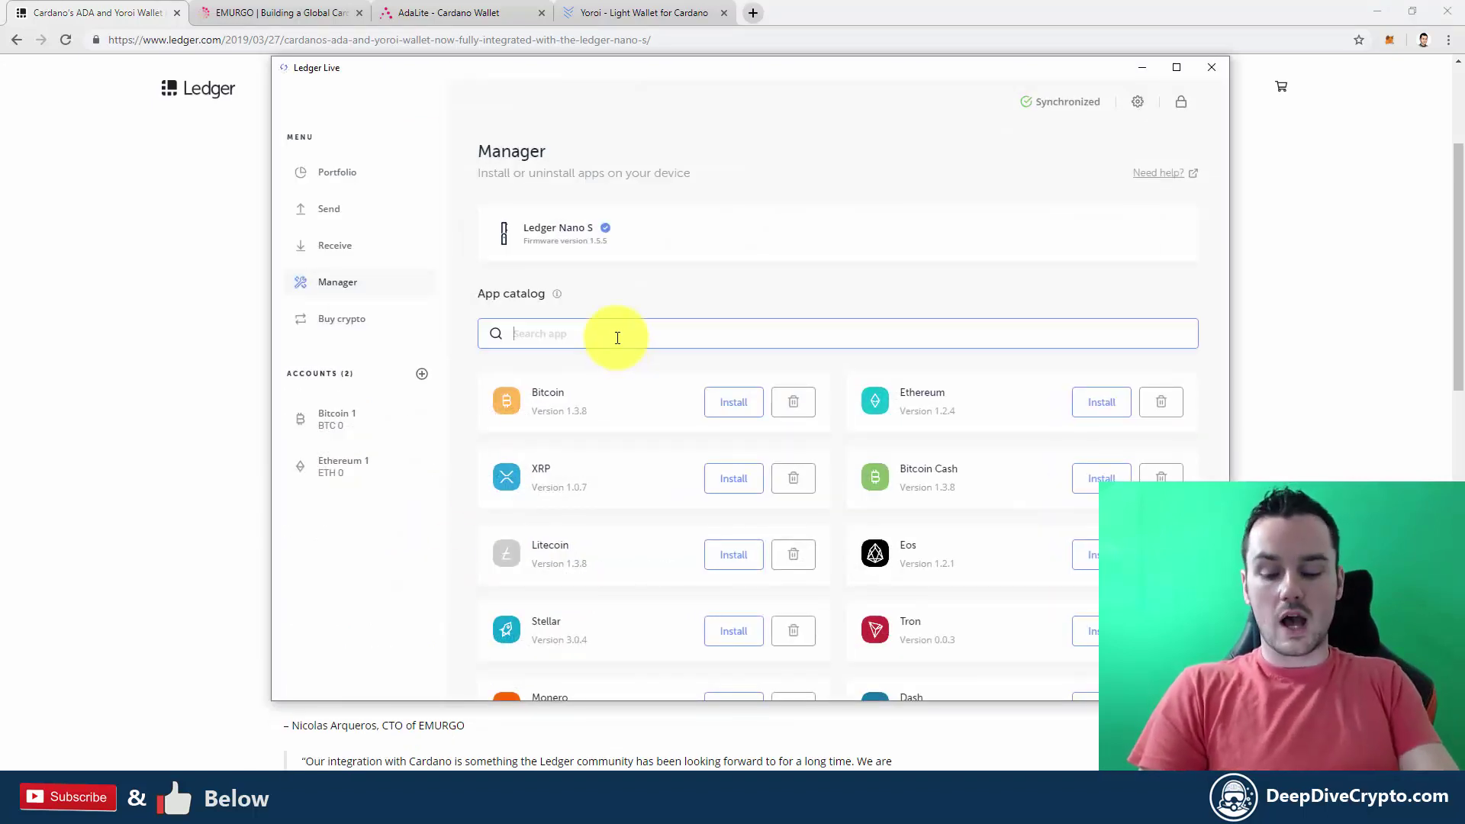
{"action": "type", "text": "ada"}
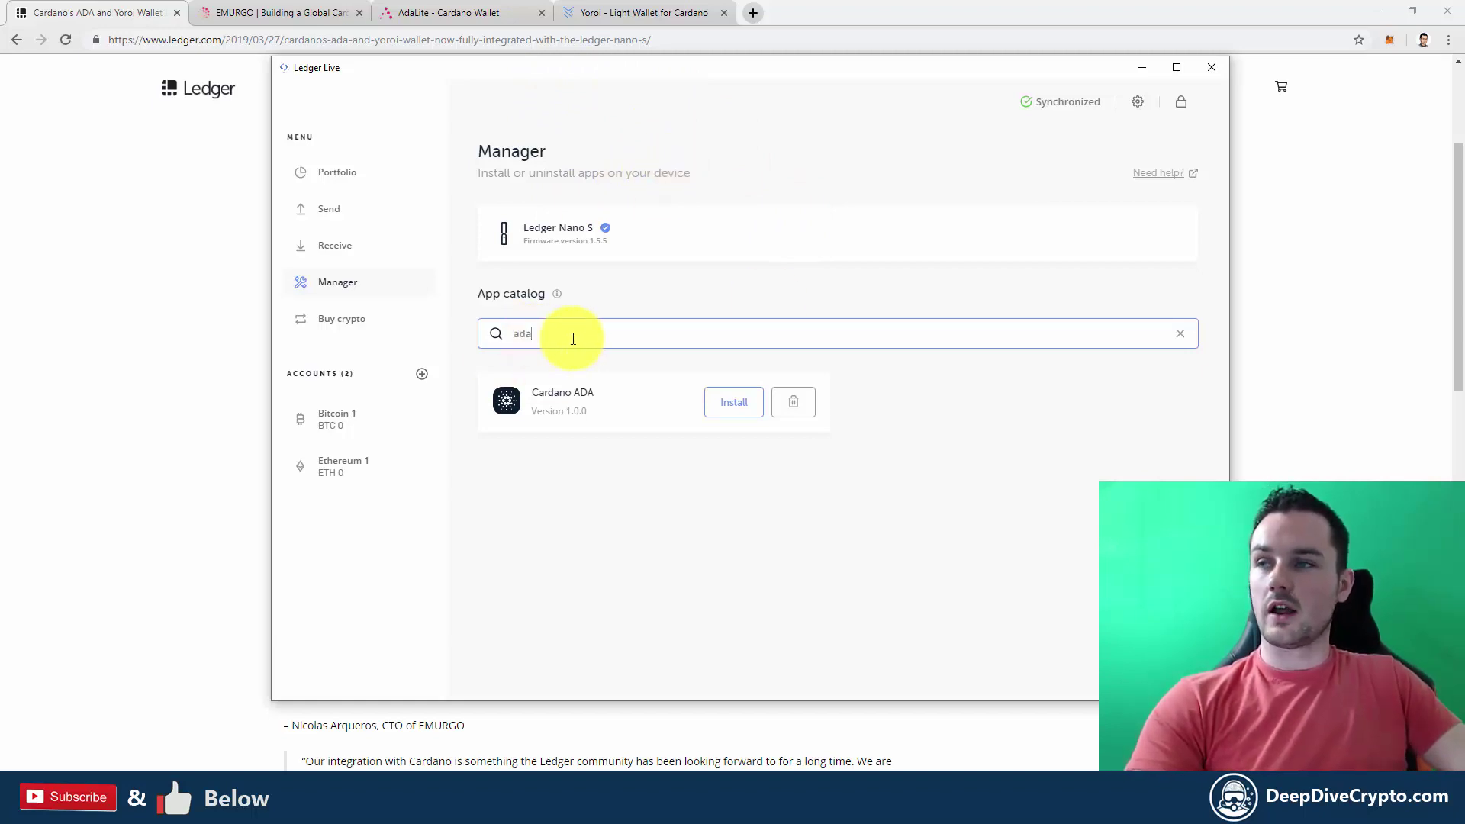
{"action": "left_click", "coordinate": [733, 404]}
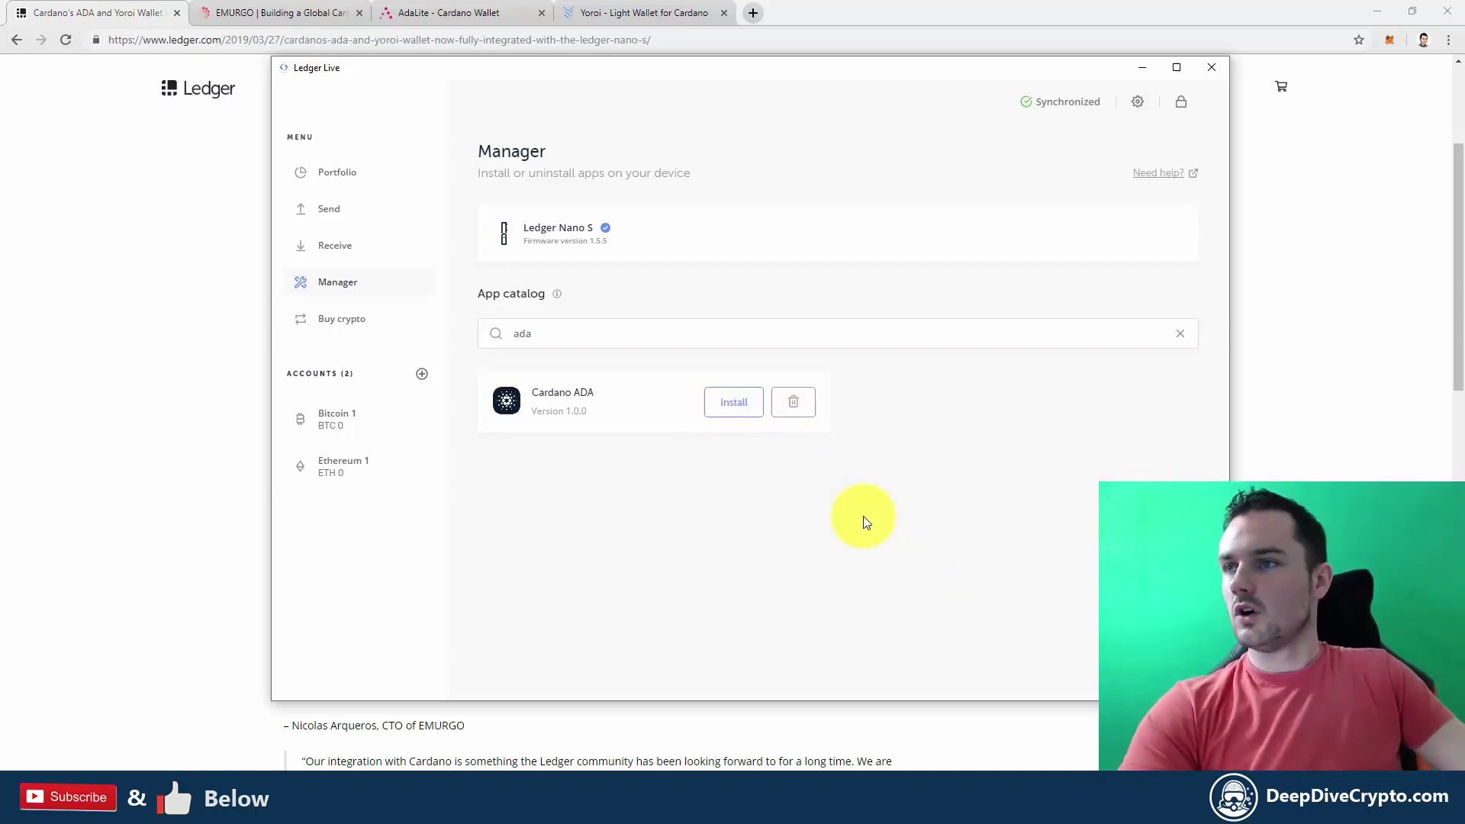
{"action": "left_click", "coordinate": [146, 397]}
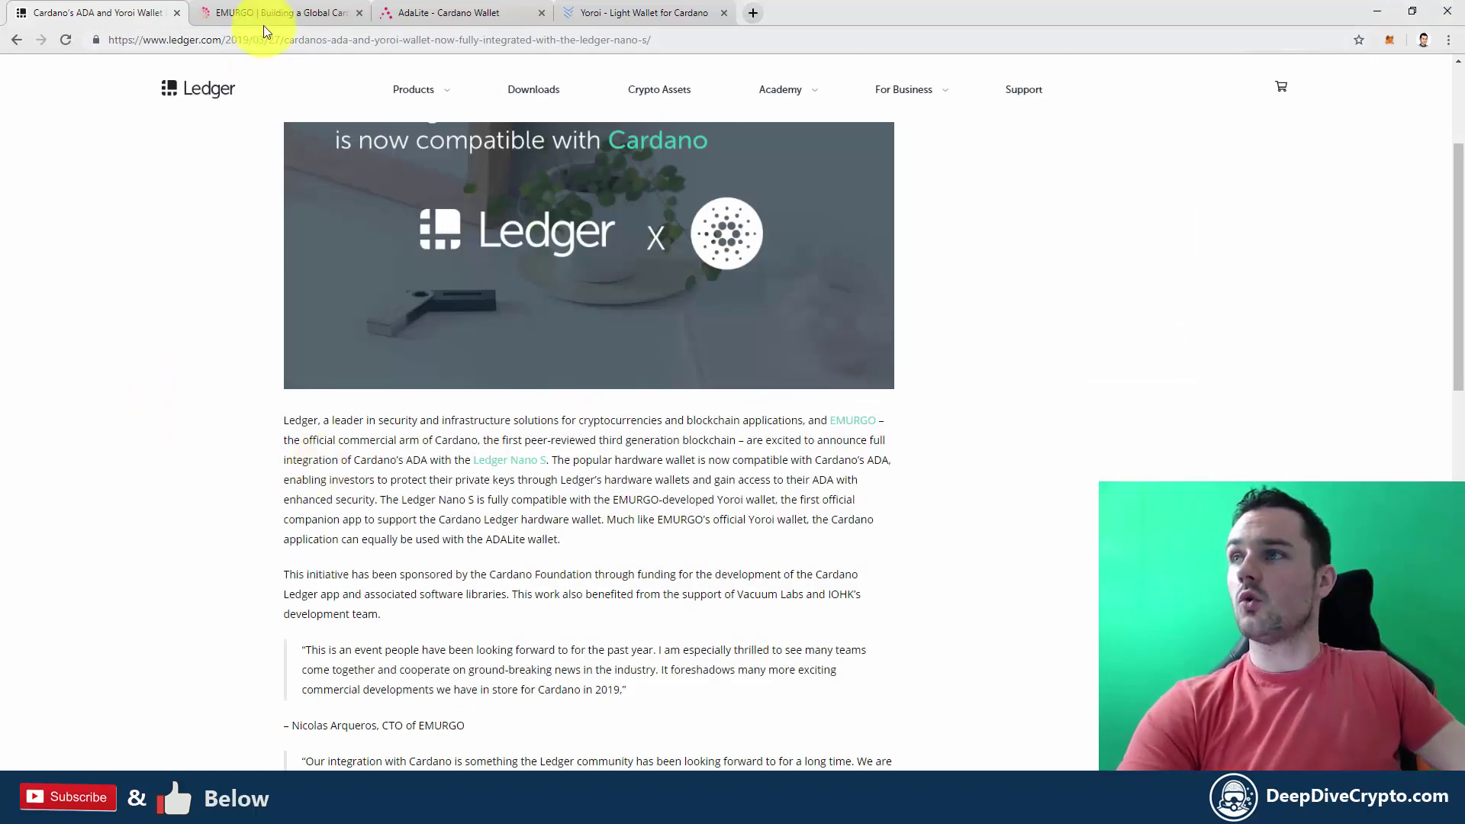
Step: Look over the AdaLite wallet page's hardware wallet options, ending on the Yoroi website tab
{"action": "left_click", "coordinate": [444, 19]}
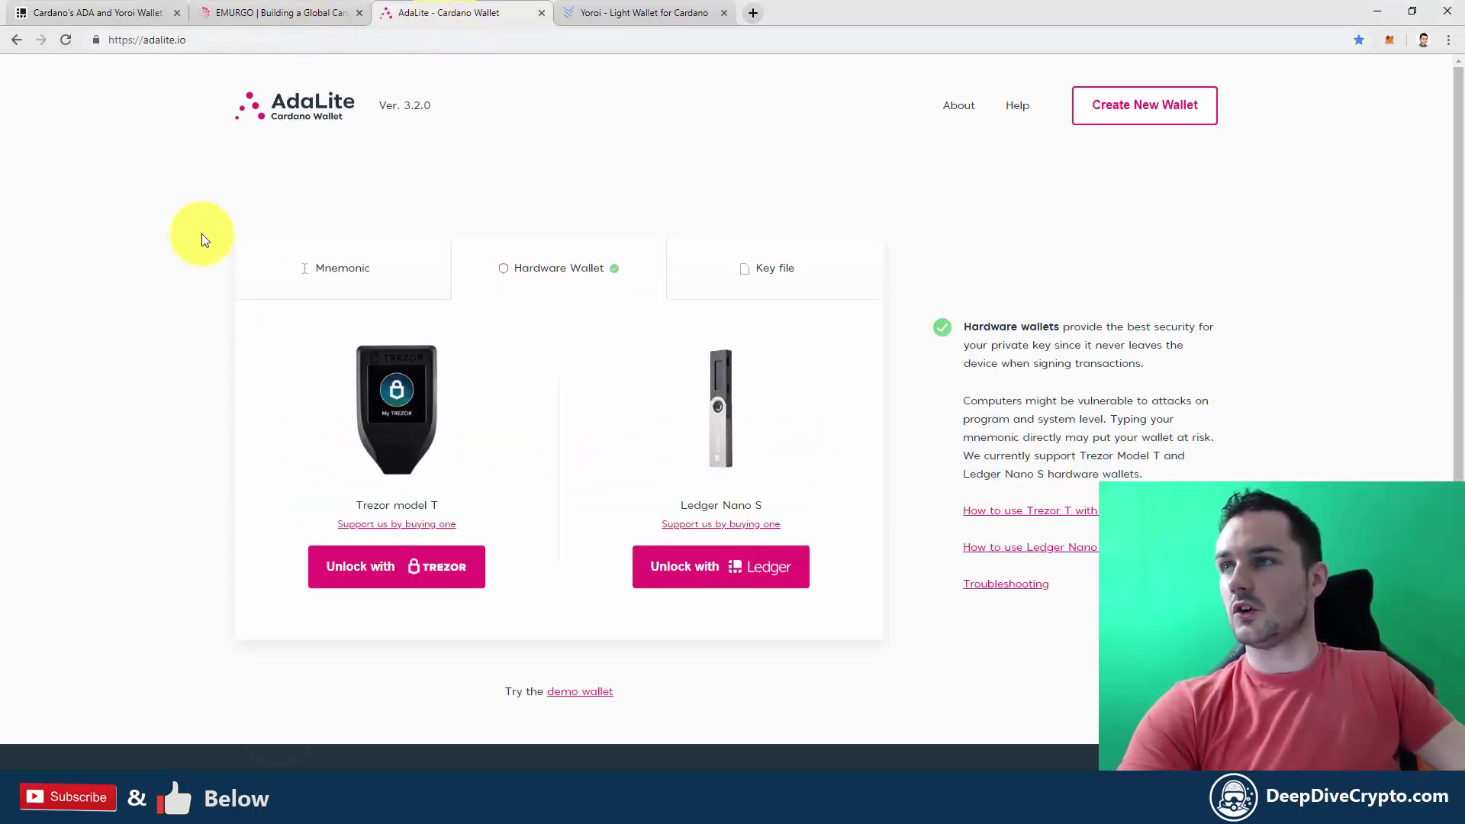
{"action": "left_click", "coordinate": [657, 9]}
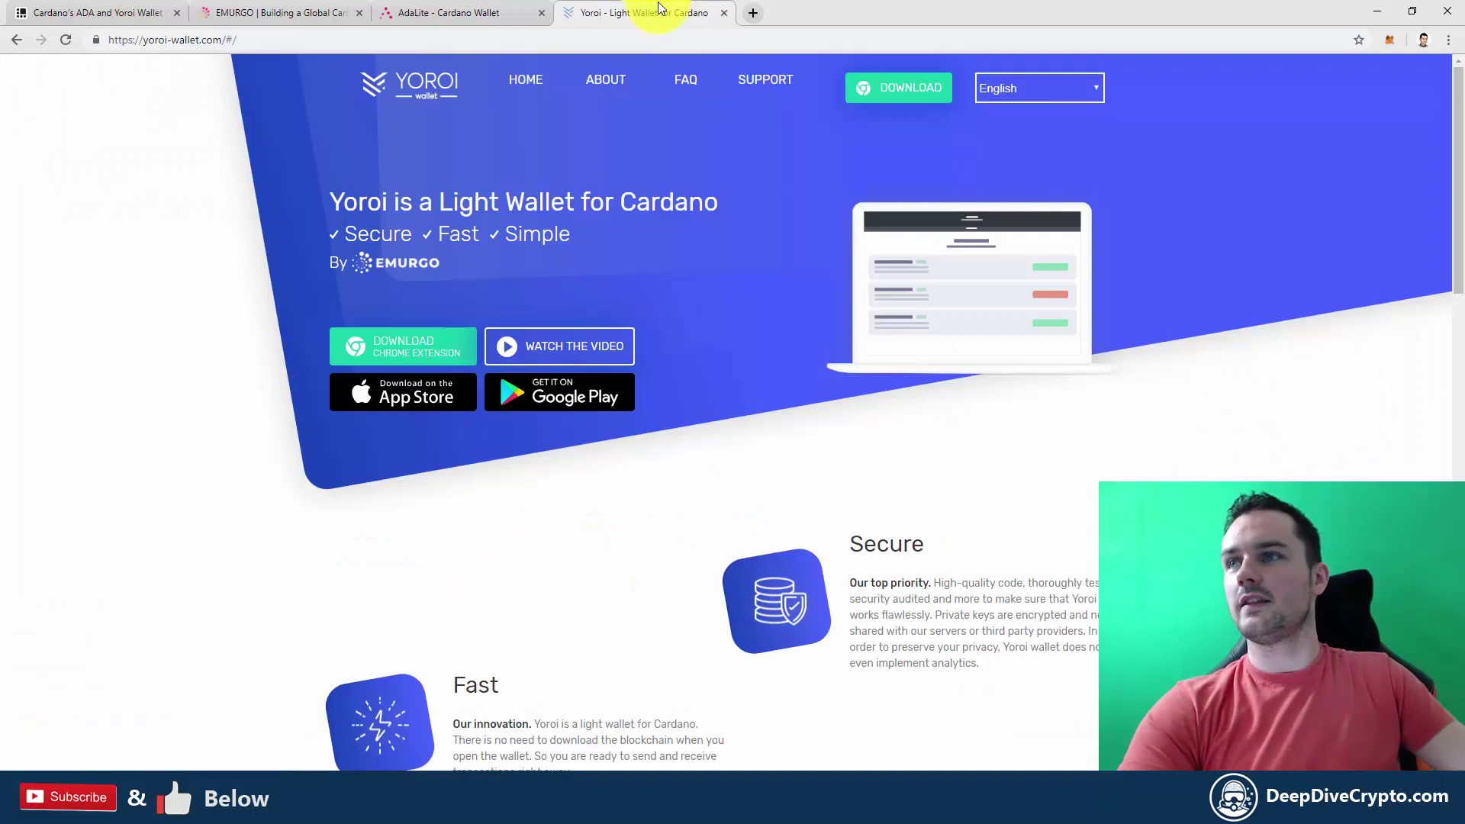
{"action": "left_click", "coordinate": [432, 9]}
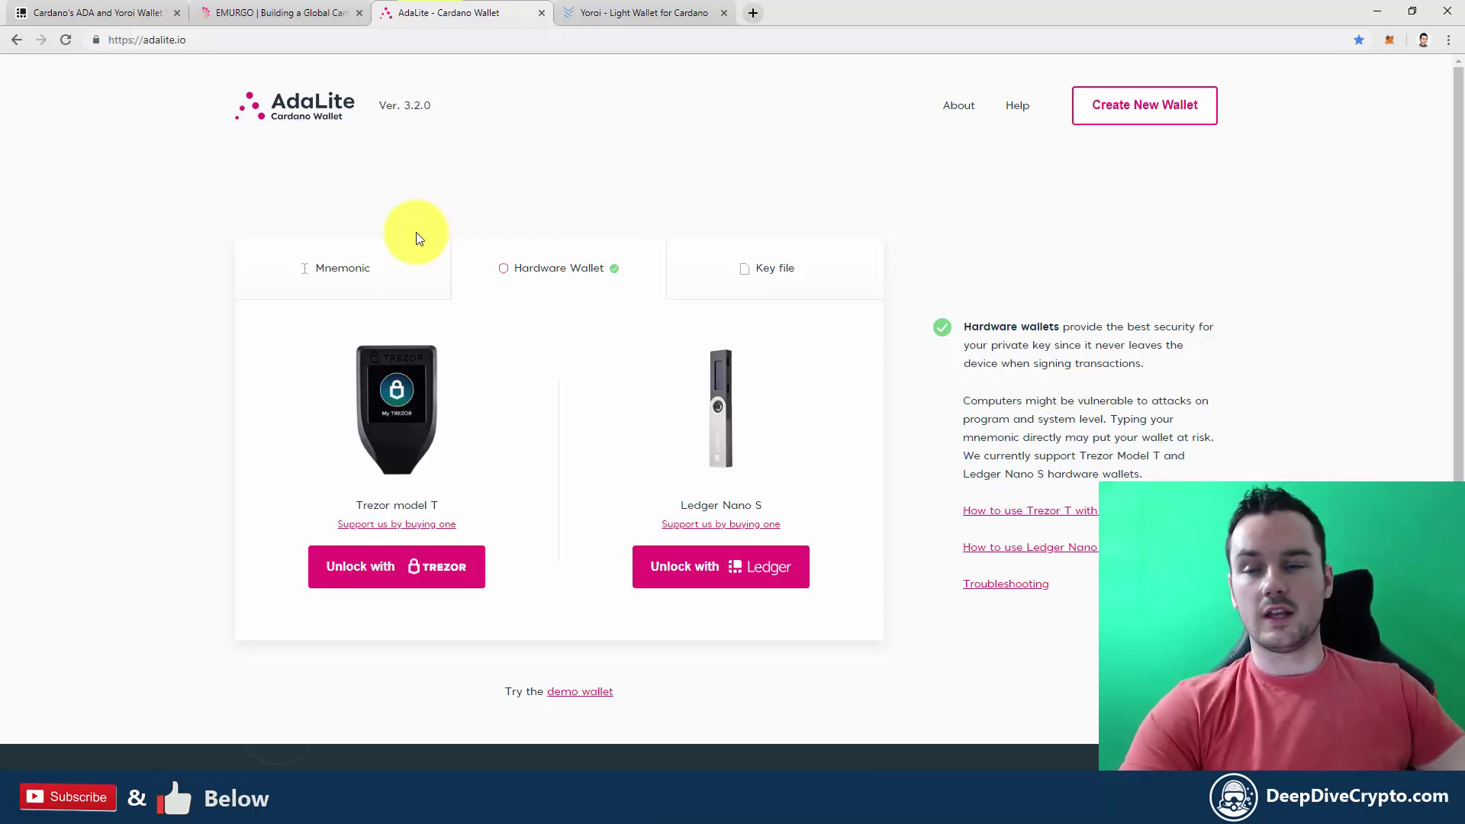
{"action": "left_click", "coordinate": [603, 12]}
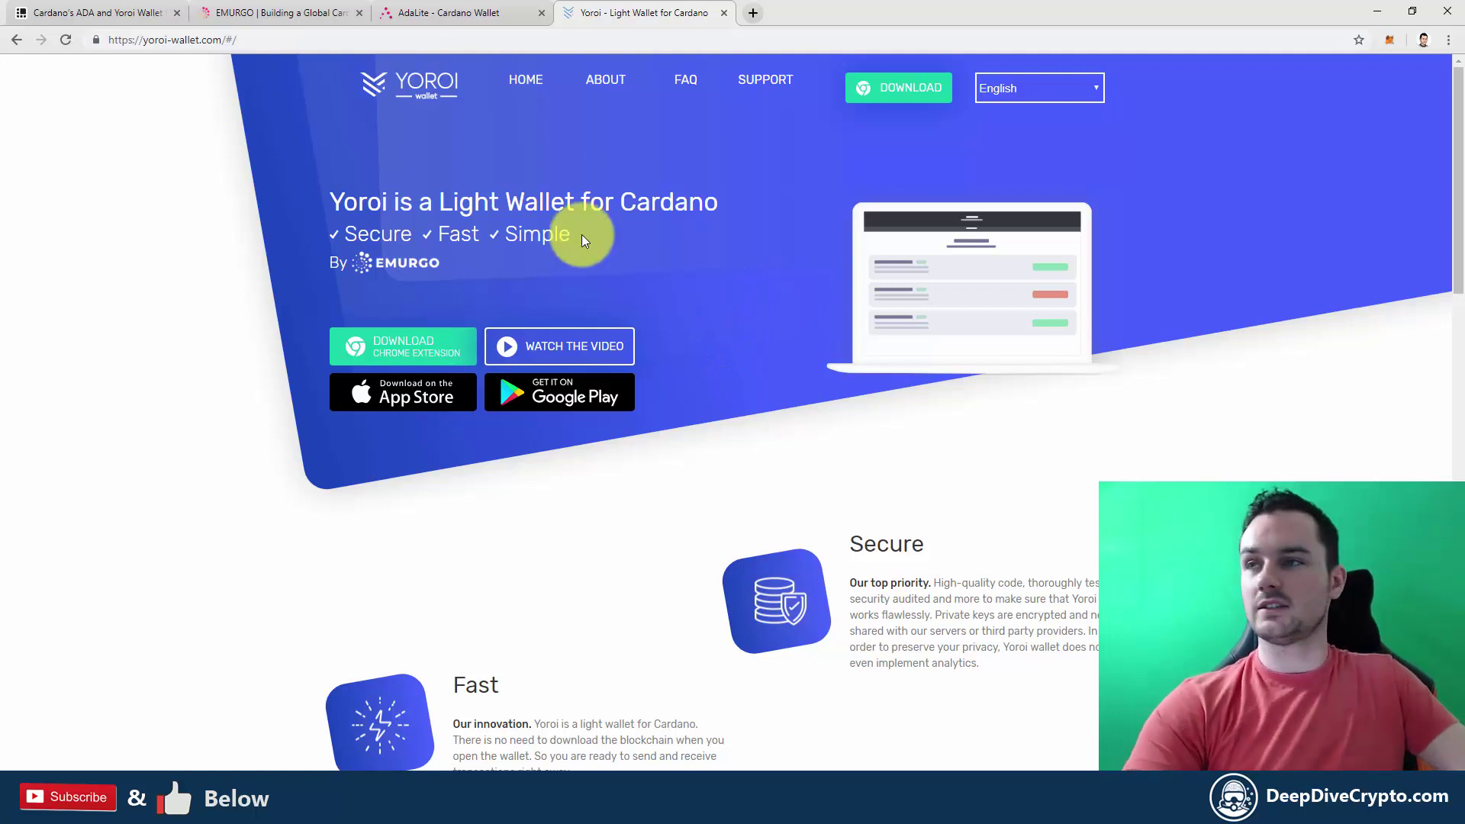
Step: Add the Yoroi extension to Chrome from the Web Store and launch it from the toolbar
{"action": "left_click", "coordinate": [379, 342]}
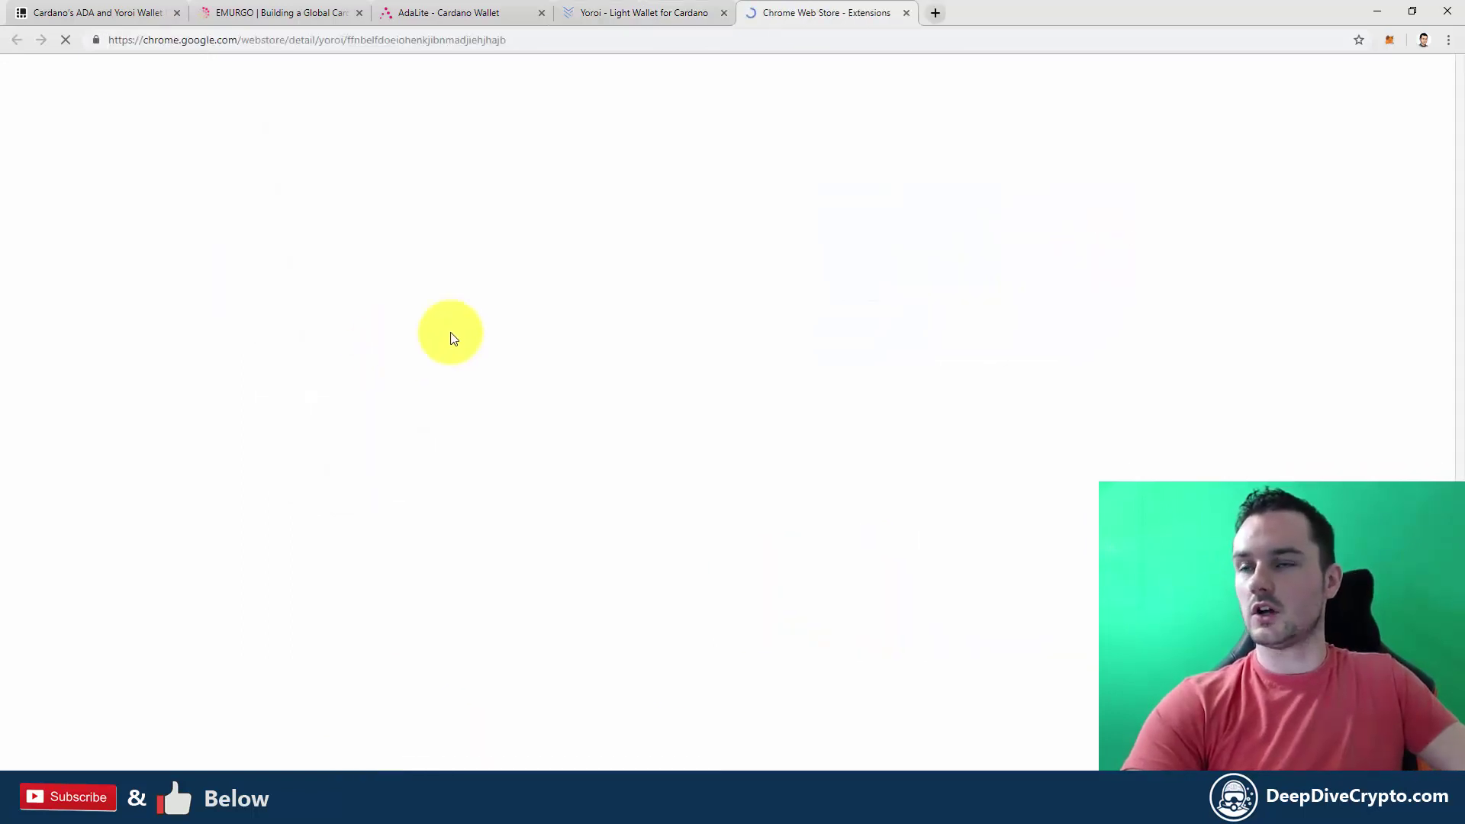
{"action": "left_click", "coordinate": [1049, 147]}
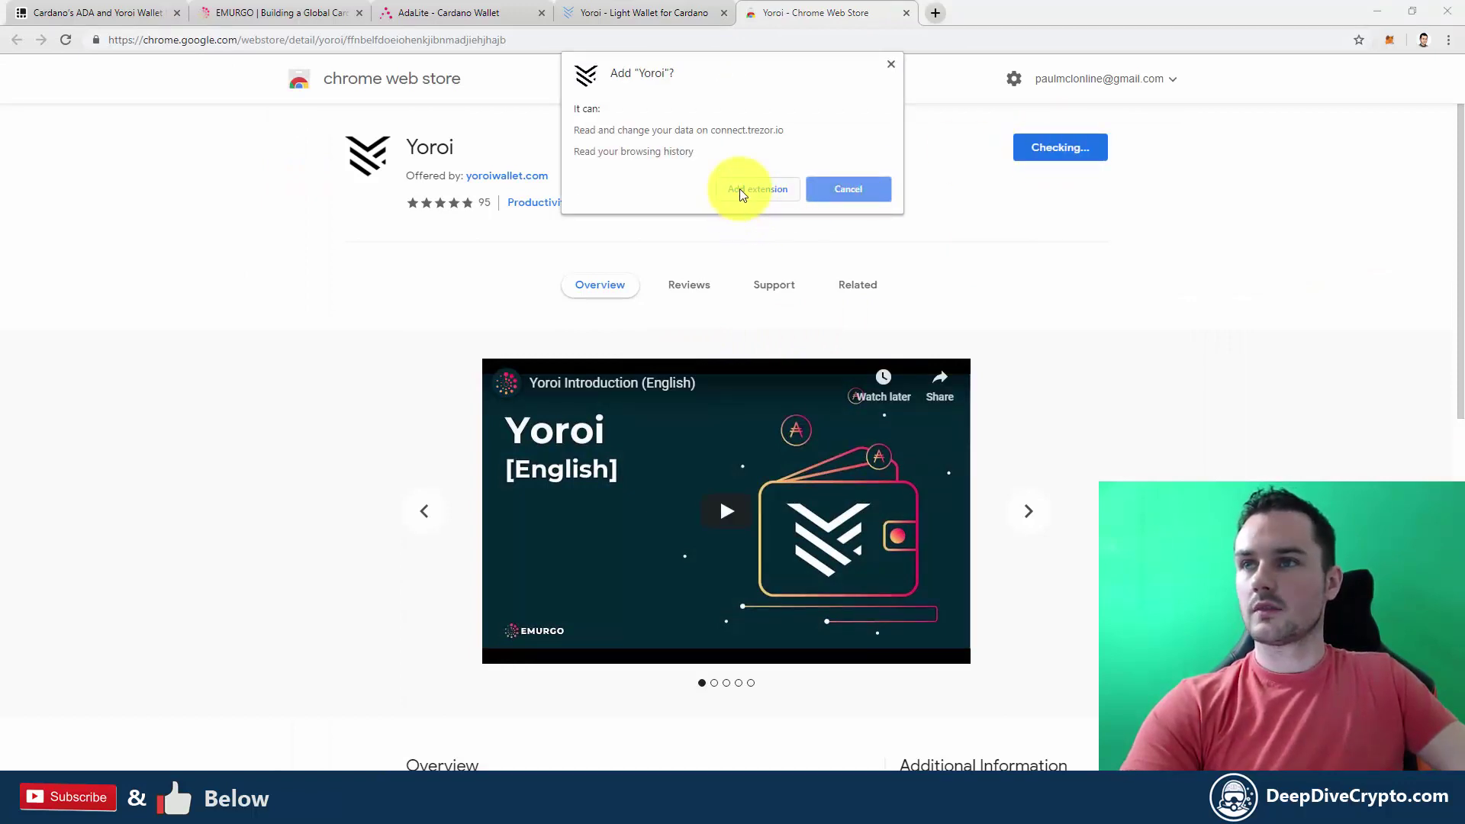
{"action": "left_click", "coordinate": [740, 188]}
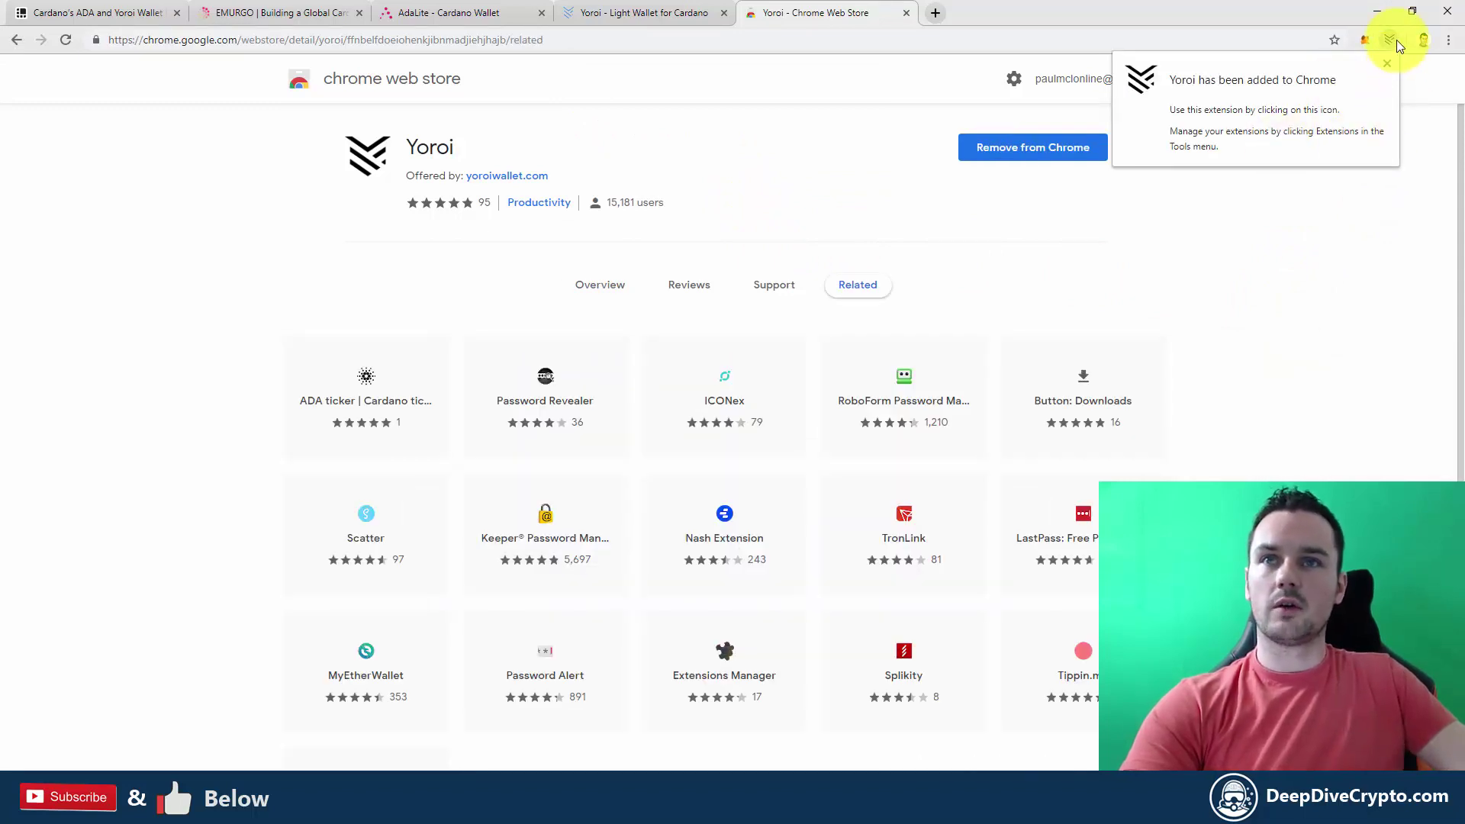
{"action": "left_click", "coordinate": [1392, 39]}
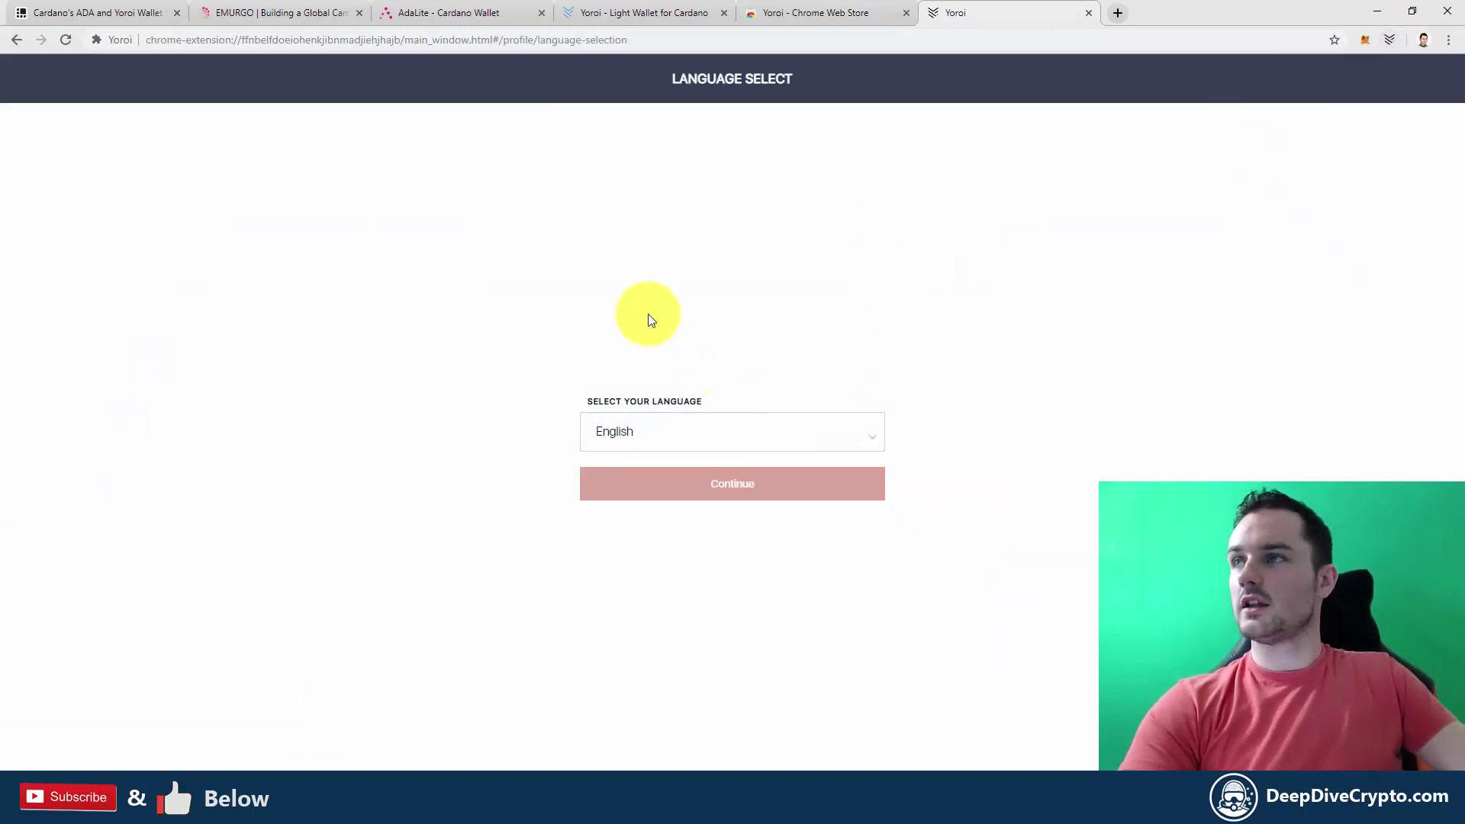
Step: Keep English as Yoroi's language, read and accept the terms of use, and continue
{"action": "left_click", "coordinate": [735, 490]}
{"action": "scroll", "coordinate": [734, 489], "scroll_direction": "down", "scroll_amount": 10}
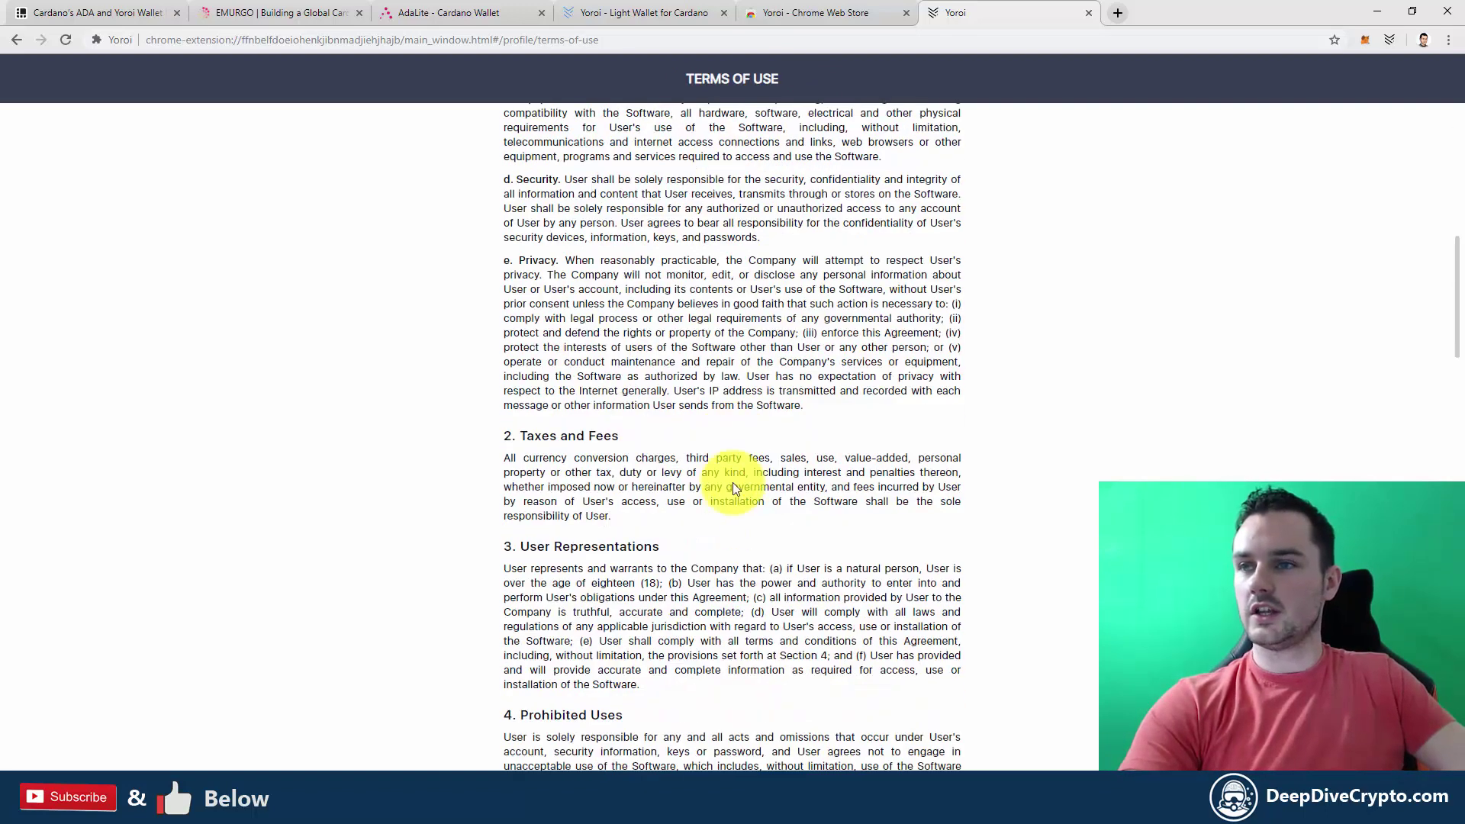
{"action": "scroll", "coordinate": [732, 488], "scroll_direction": "down", "scroll_amount": 20}
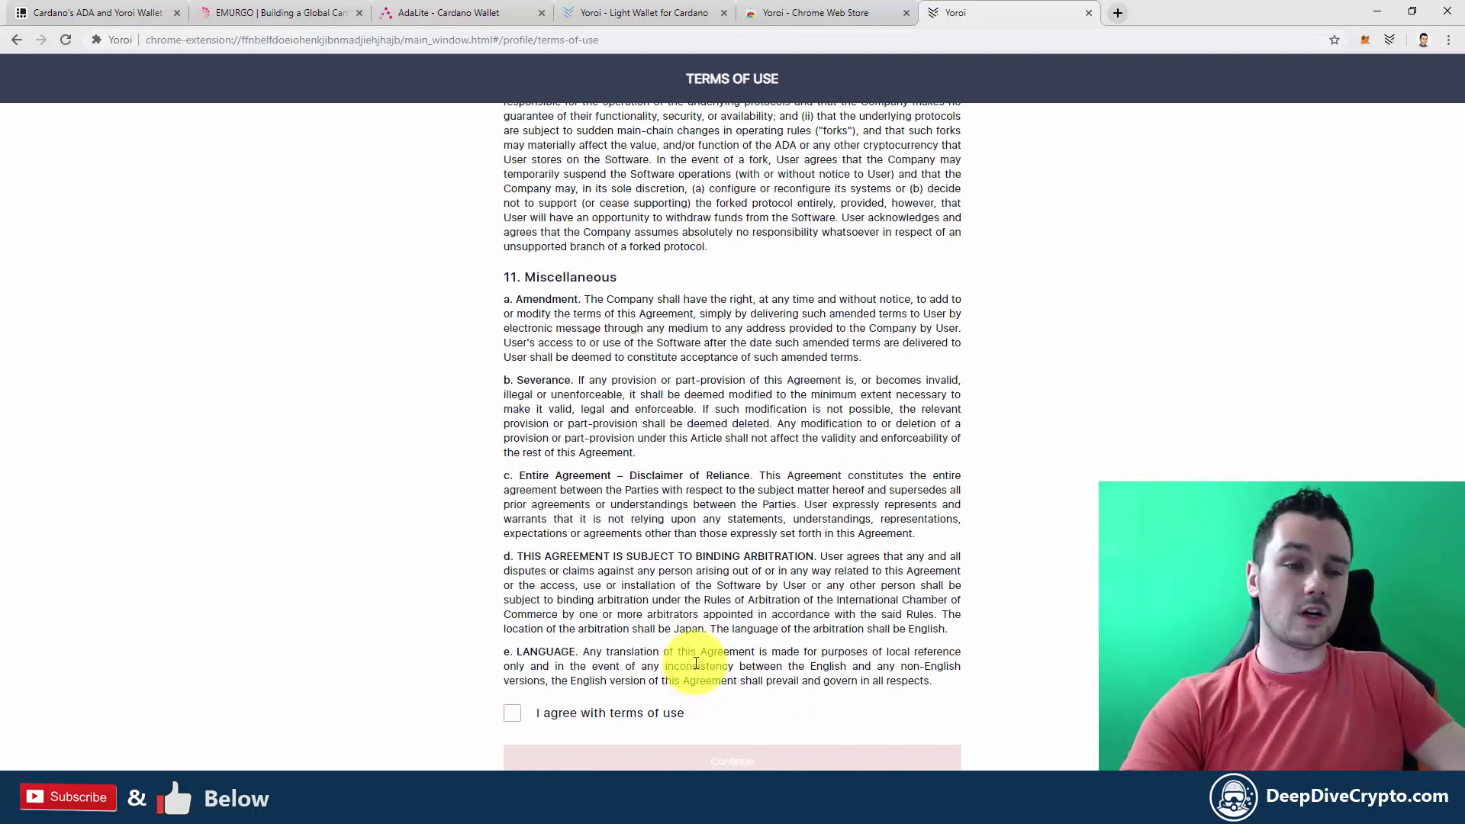
{"action": "left_click", "coordinate": [512, 712]}
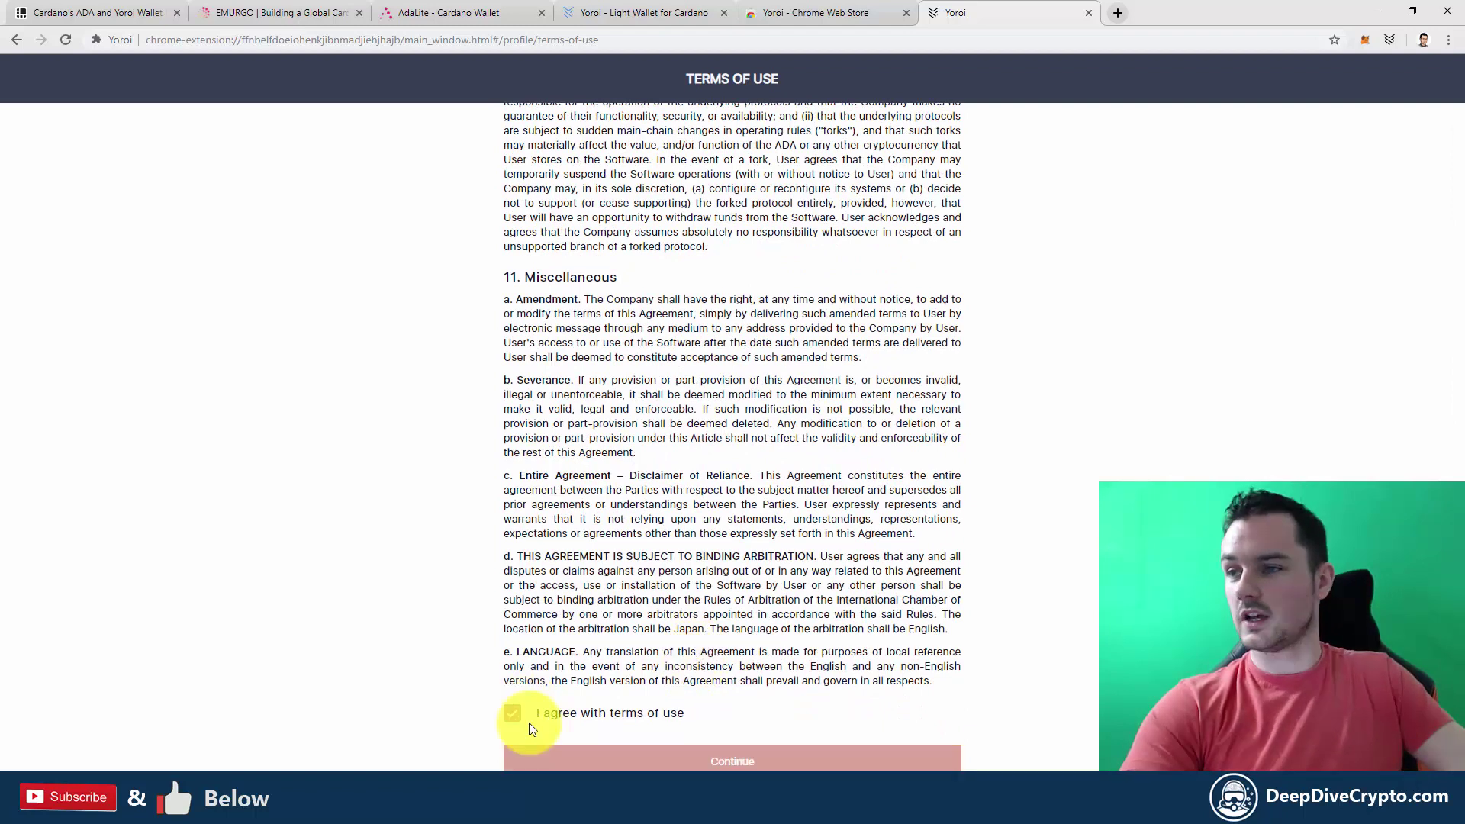
{"action": "left_click", "coordinate": [698, 761]}
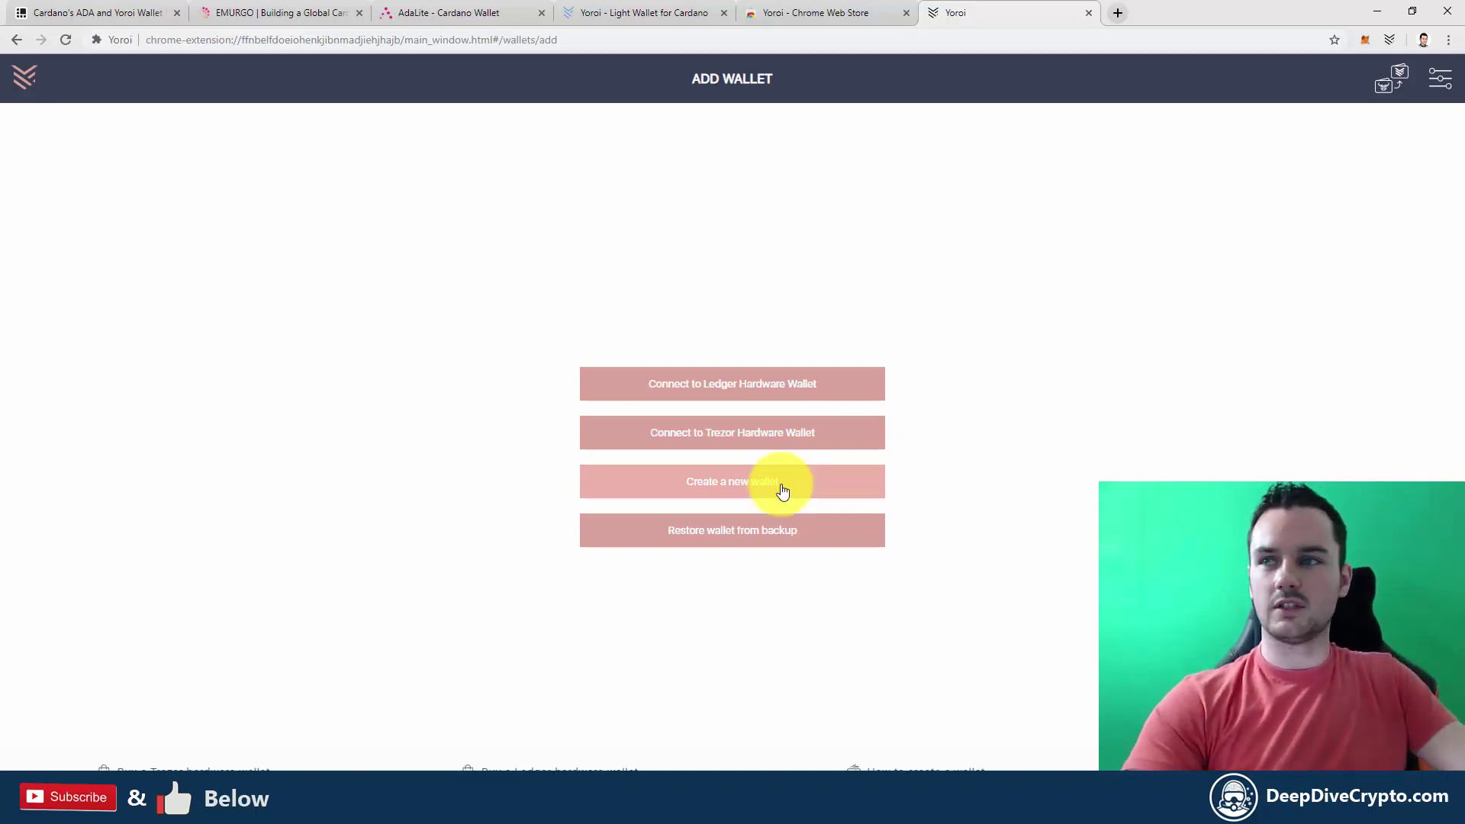
Step: Connect Yoroi to the Ledger hardware wallet, reaching the save step with the name Yoroi-Ledger
{"action": "left_click", "coordinate": [763, 389]}
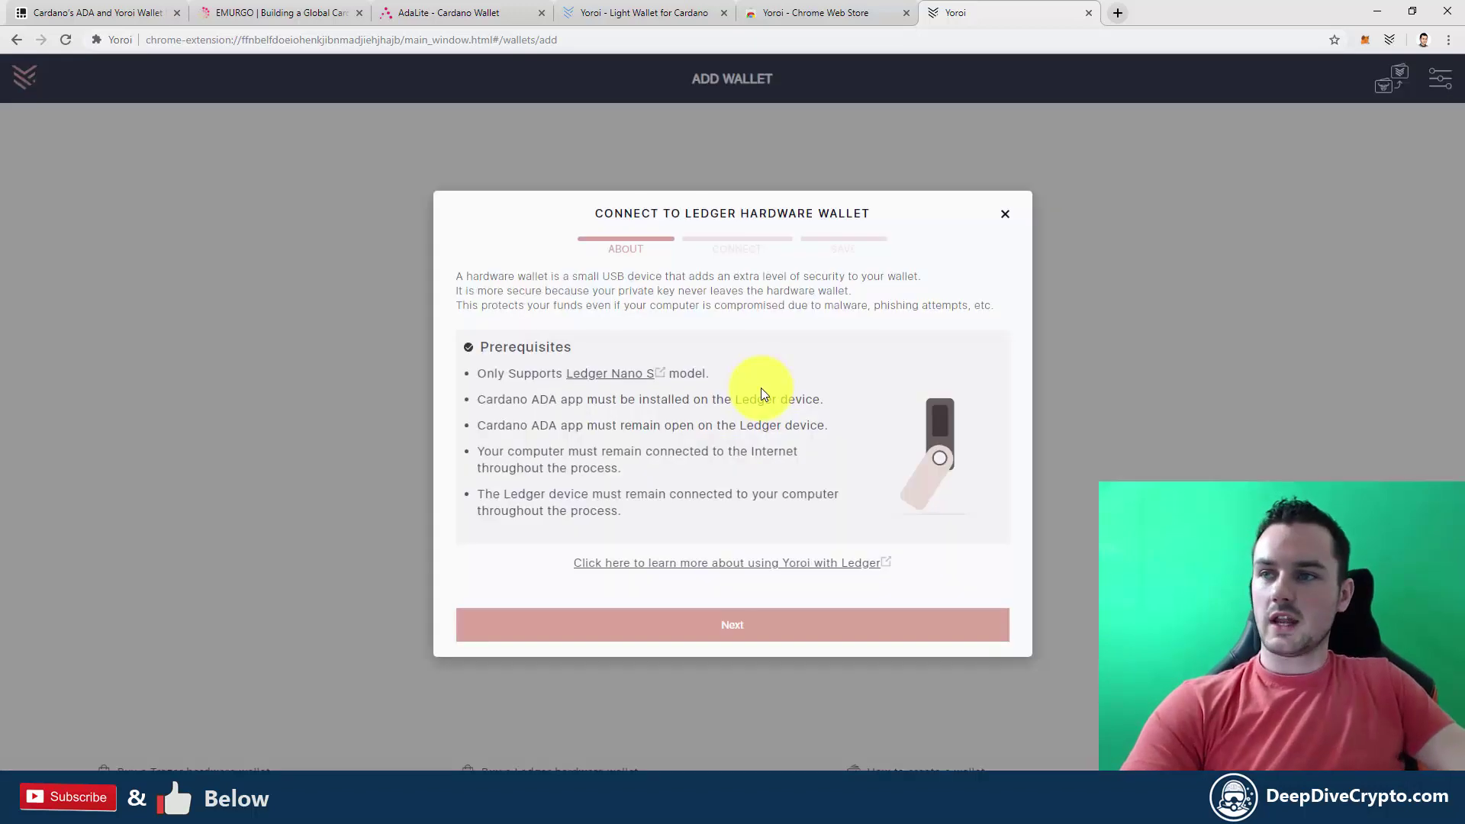
{"action": "left_click", "coordinate": [737, 627]}
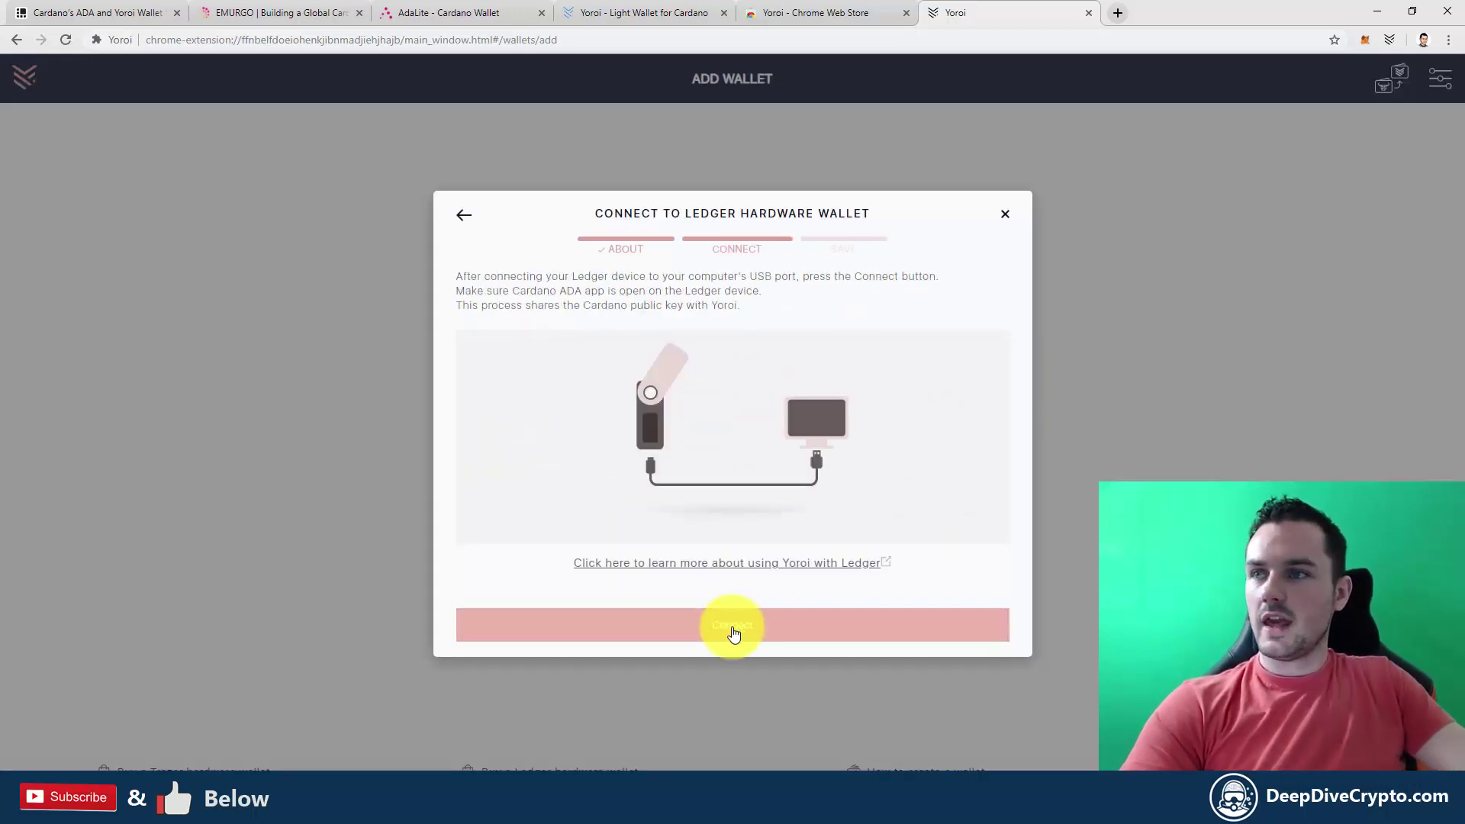
{"action": "left_click", "coordinate": [733, 632]}
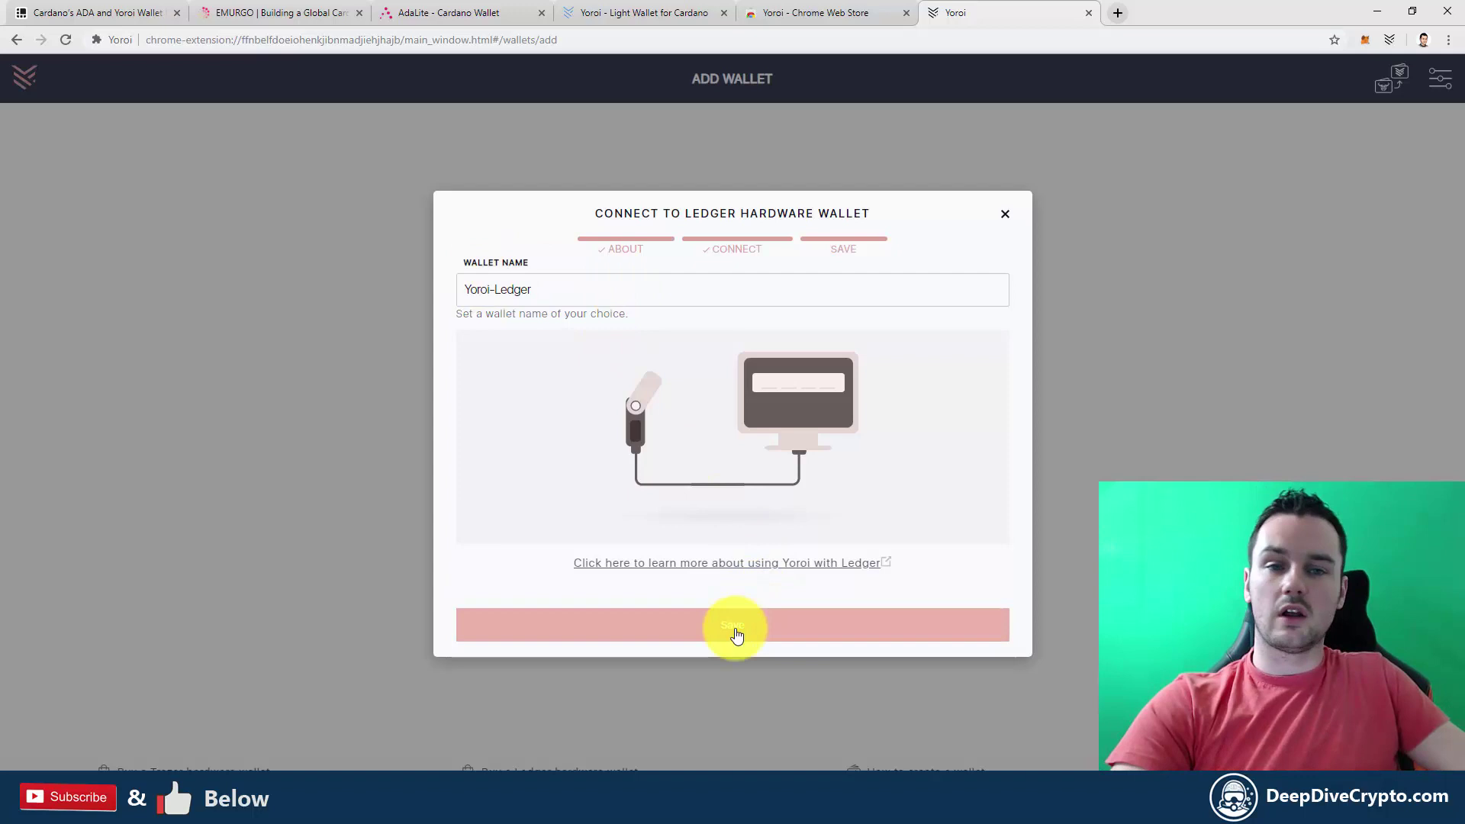
Step: Save the Yoroi-Ledger wallet, which shows 7.832006 ADA and three transactions
{"action": "left_click", "coordinate": [737, 634]}
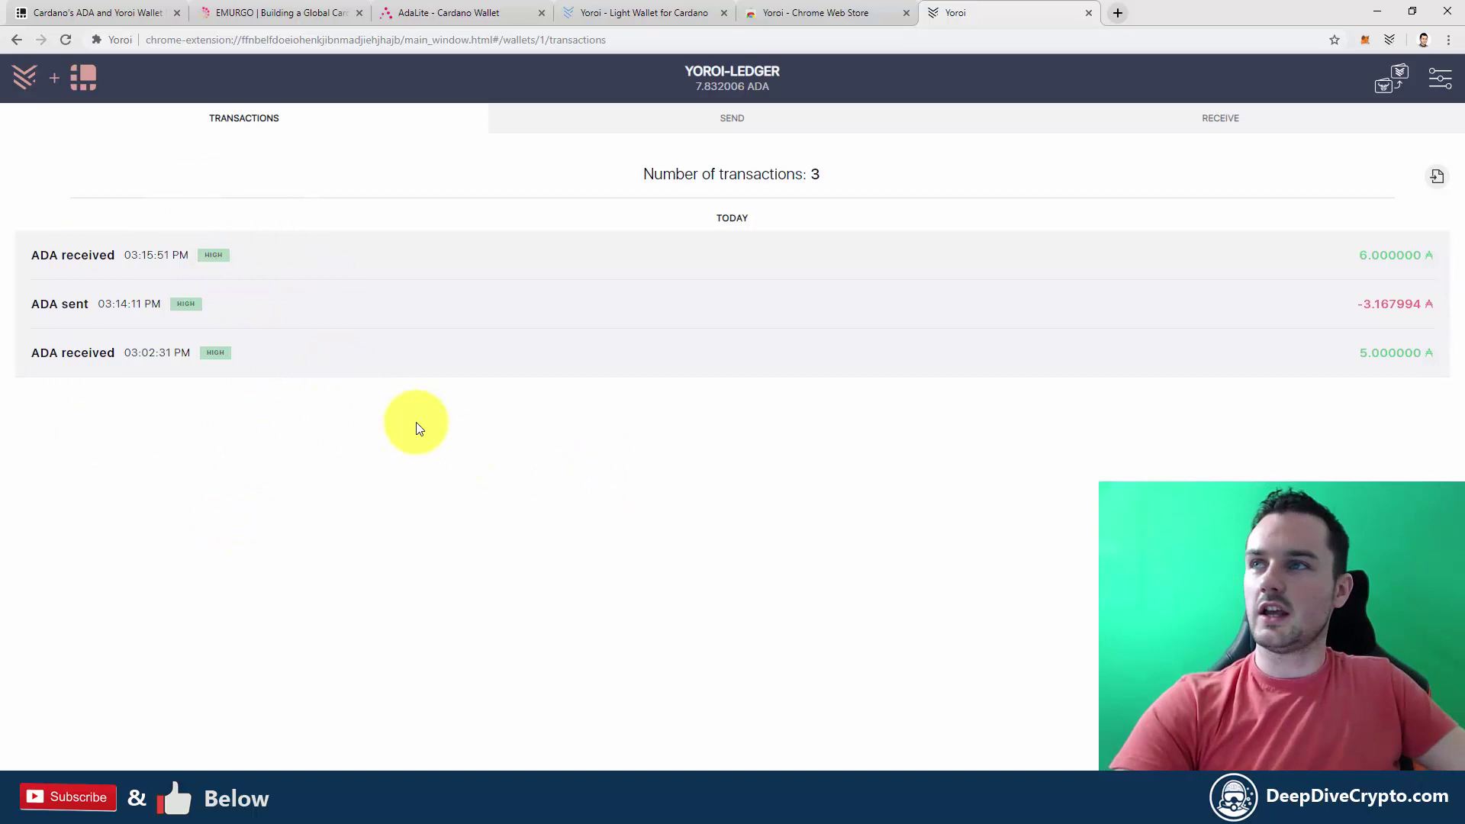
Step: Switch to the AdaLite tab and unlock the wallet with the Ledger
{"action": "left_click", "coordinate": [430, 11]}
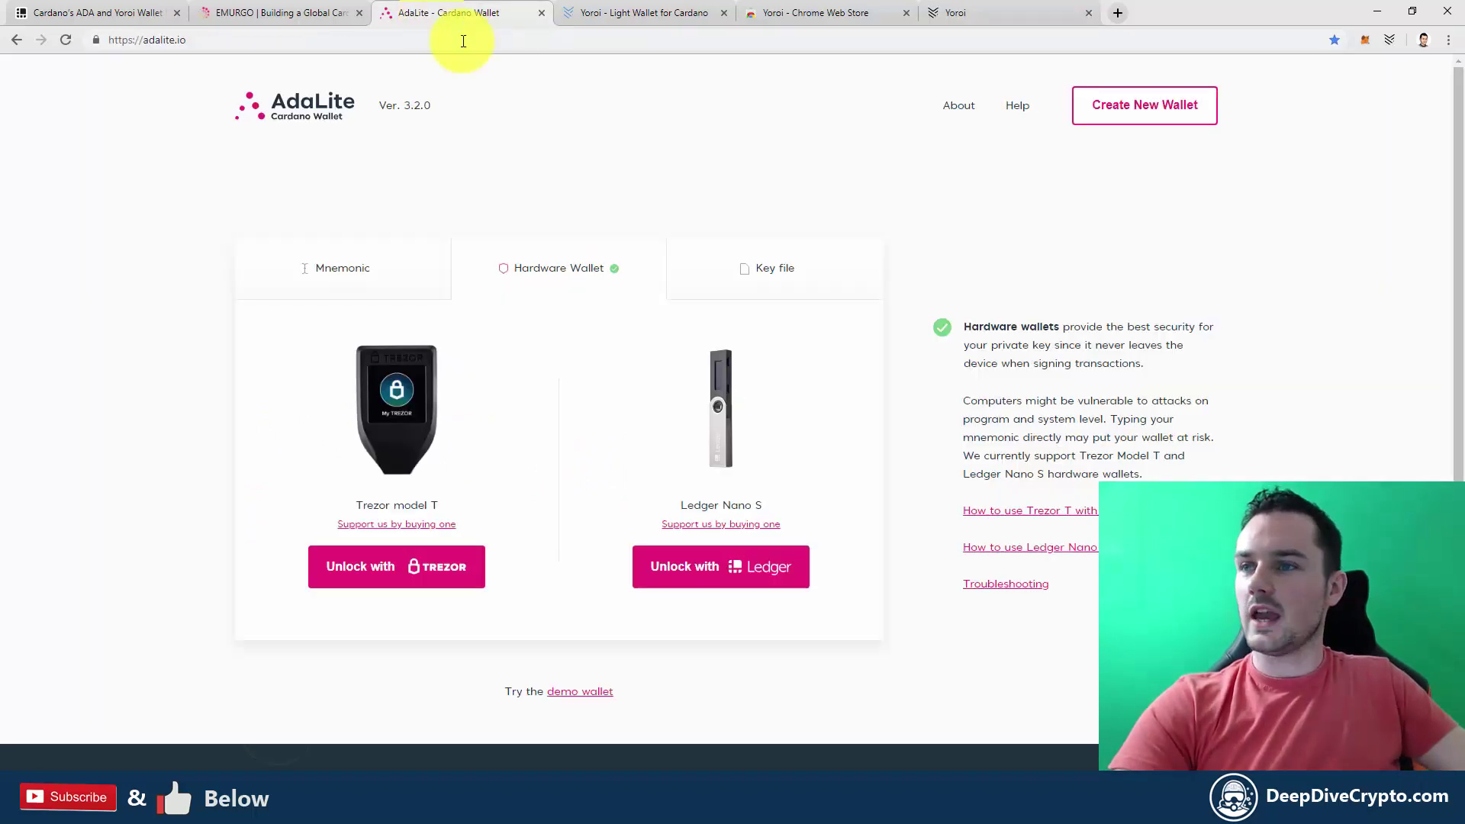
{"action": "left_click", "coordinate": [737, 581]}
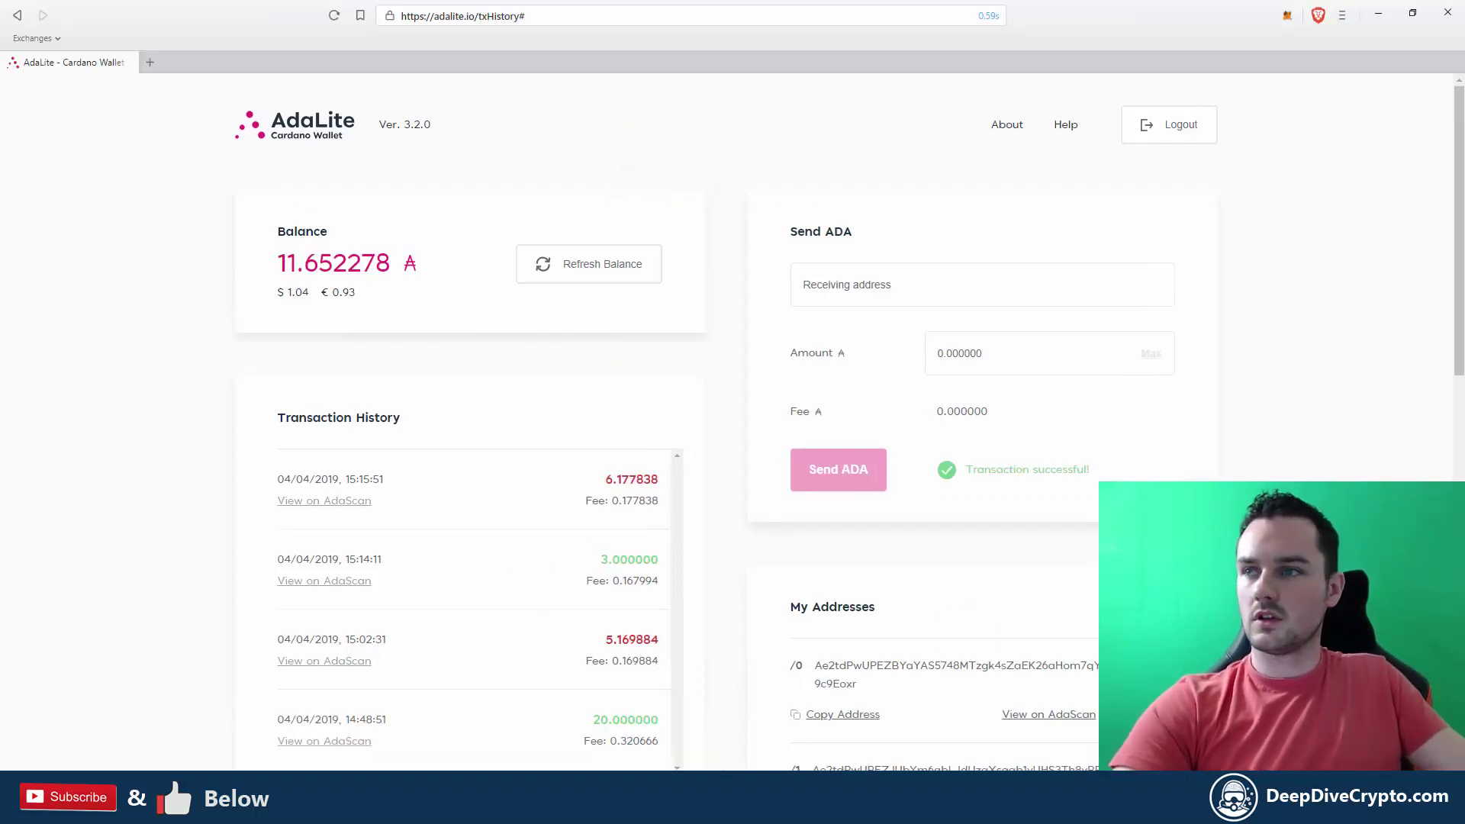
Step: Copy the second wallet's first receiving address (/0) from its Brave window, then close that window
{"action": "left_click_drag", "start_coordinate": [1084, 32], "coordinate": [997, 154]}
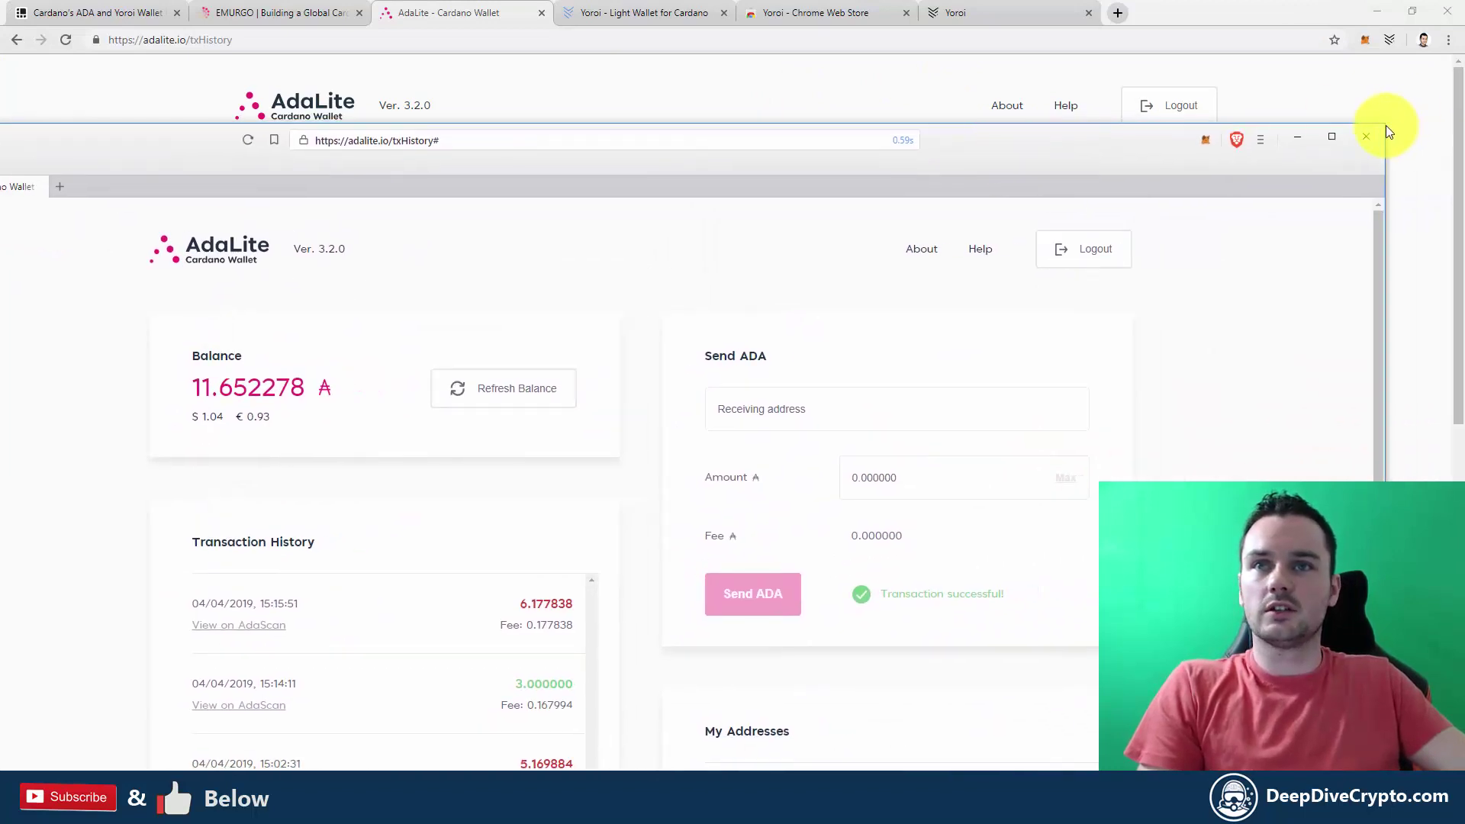
{"action": "left_click_drag", "start_coordinate": [1386, 130], "coordinate": [876, 306]}
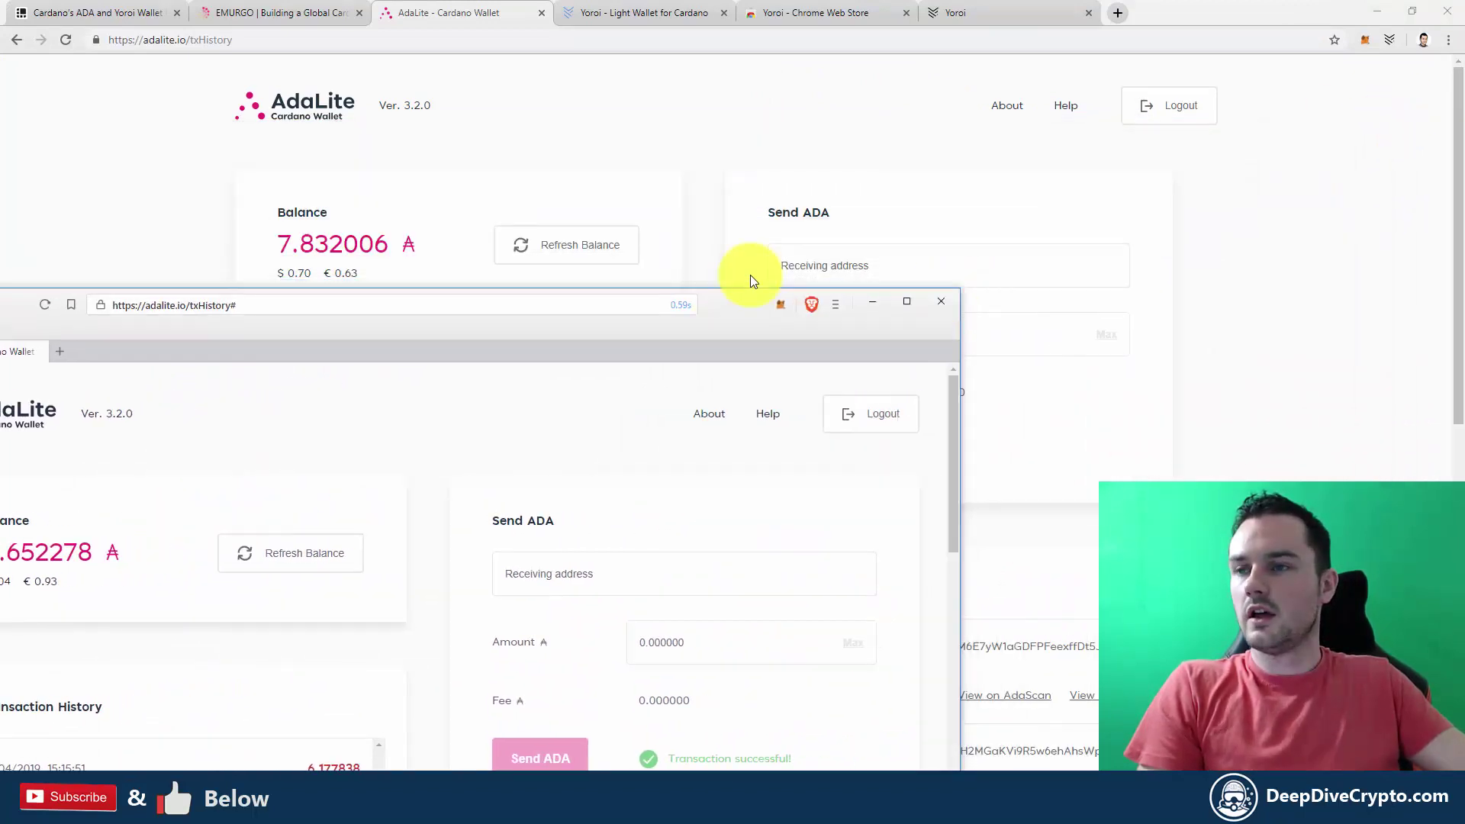
{"action": "left_click_drag", "start_coordinate": [723, 305], "coordinate": [1156, 123]}
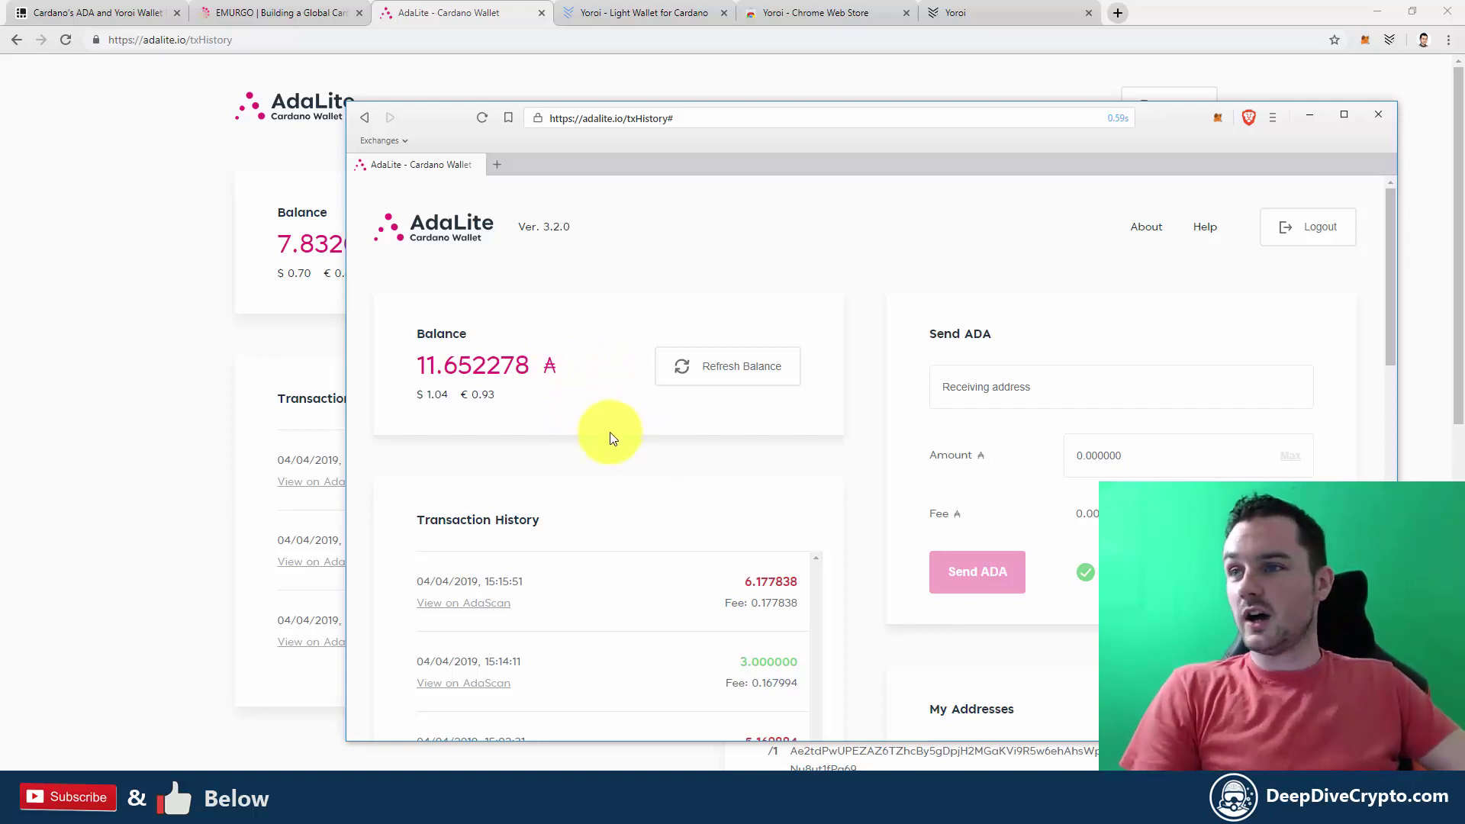
{"action": "left_click_drag", "start_coordinate": [1174, 143], "coordinate": [1187, 144]}
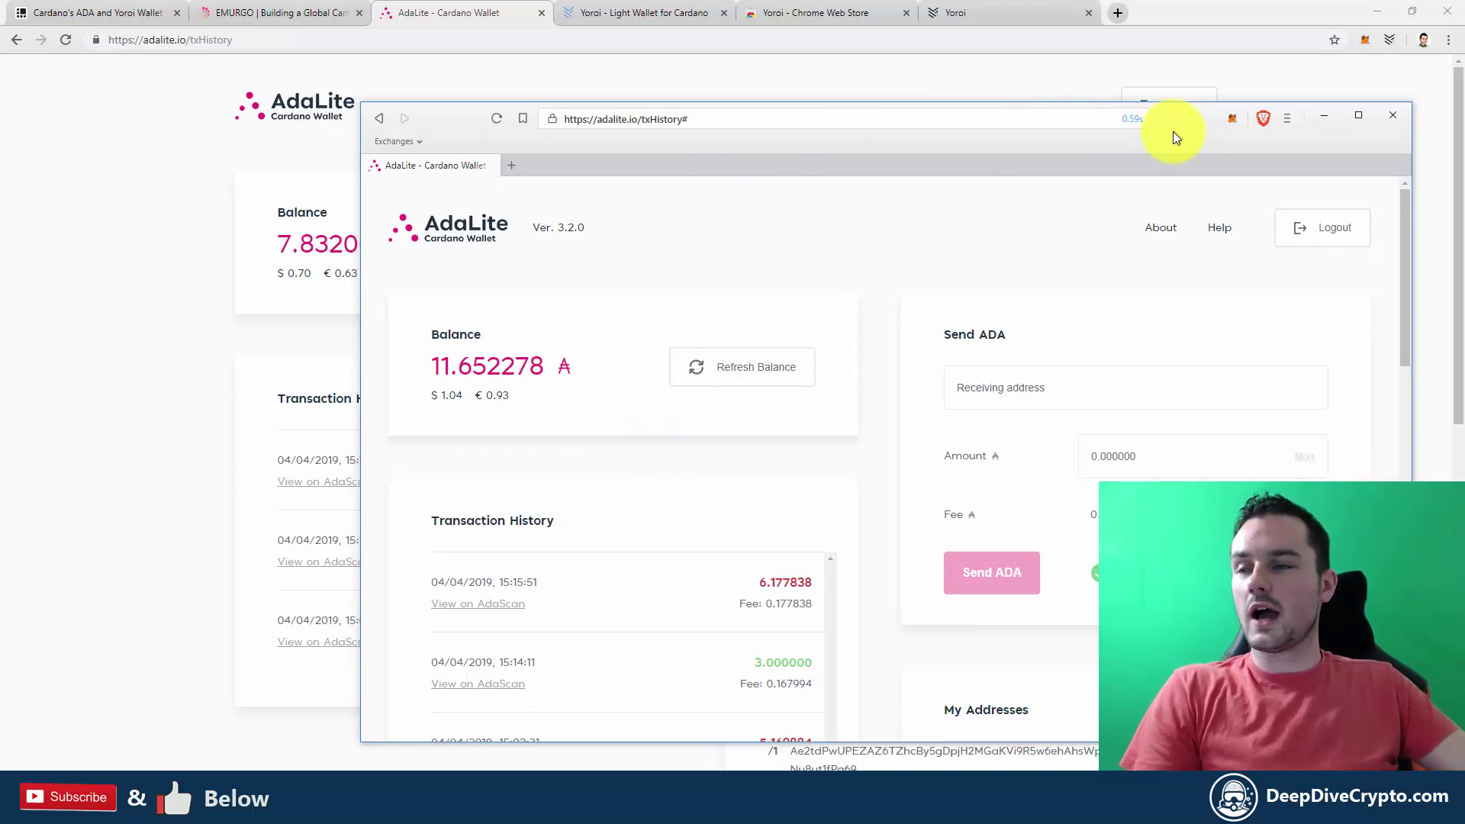
{"action": "scroll", "coordinate": [912, 470], "scroll_direction": "down", "scroll_amount": 3}
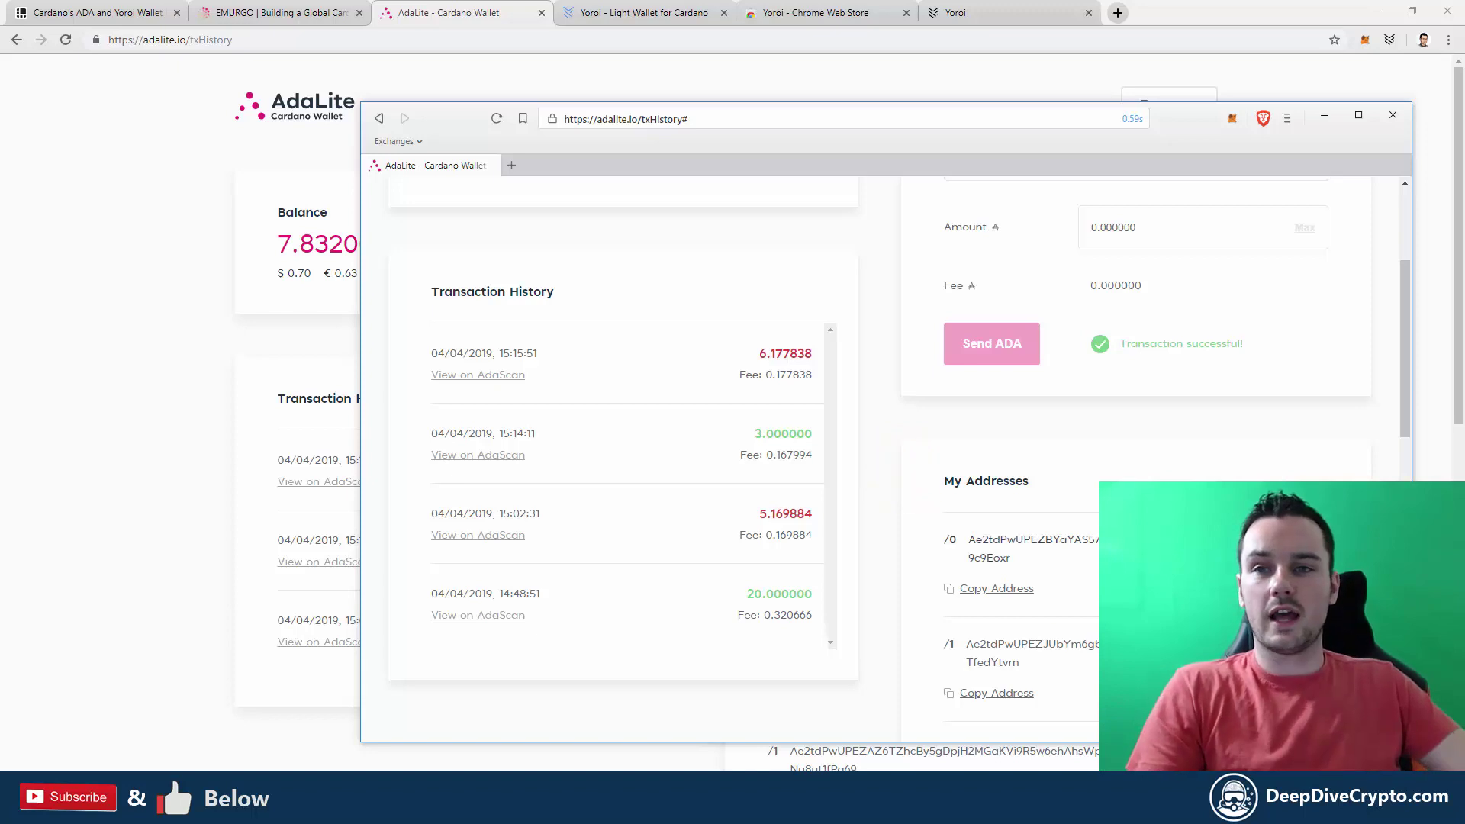
{"action": "left_click", "coordinate": [1009, 592]}
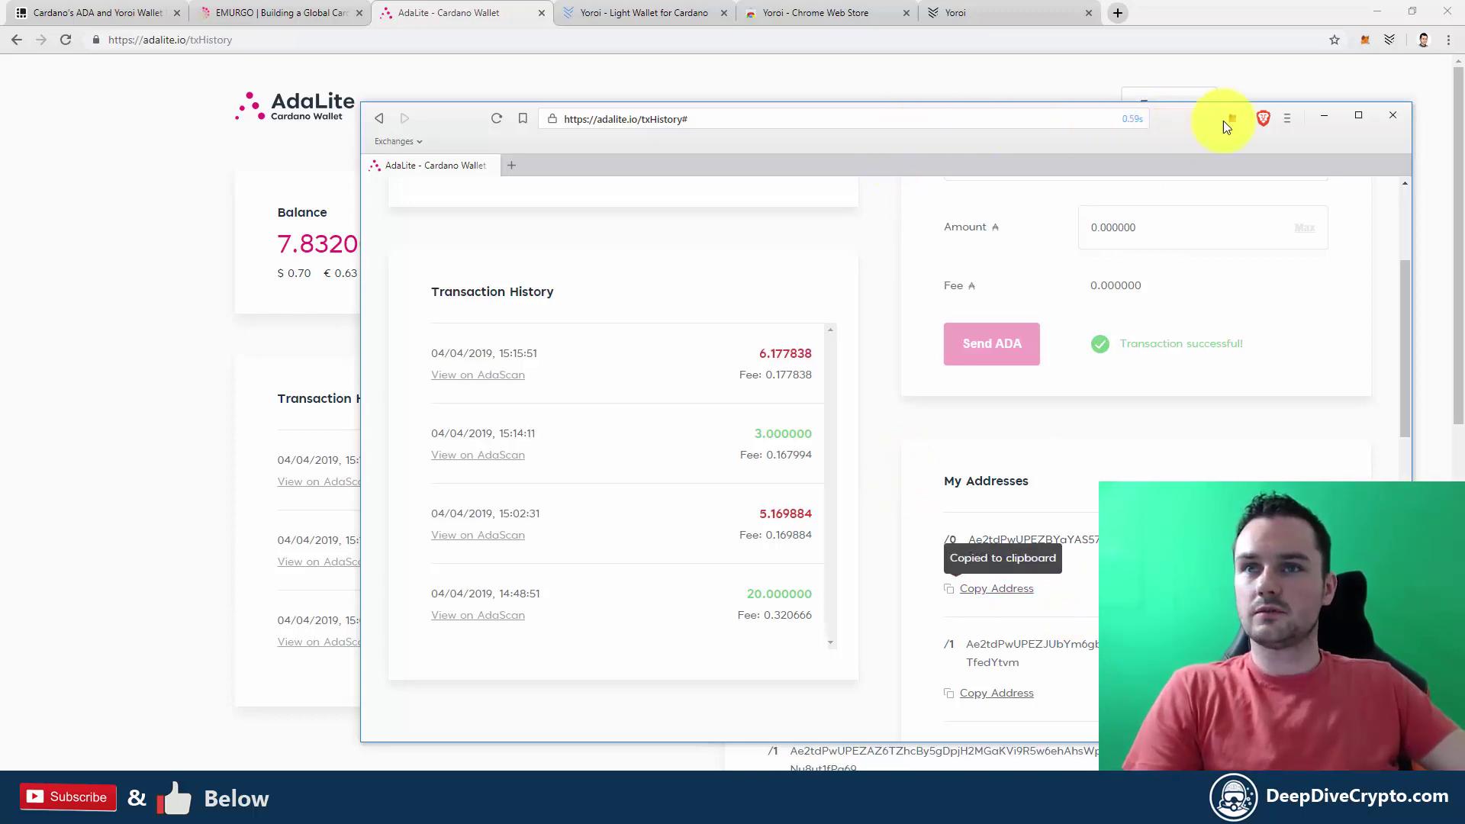
{"action": "key", "text": "alt+Tab"}
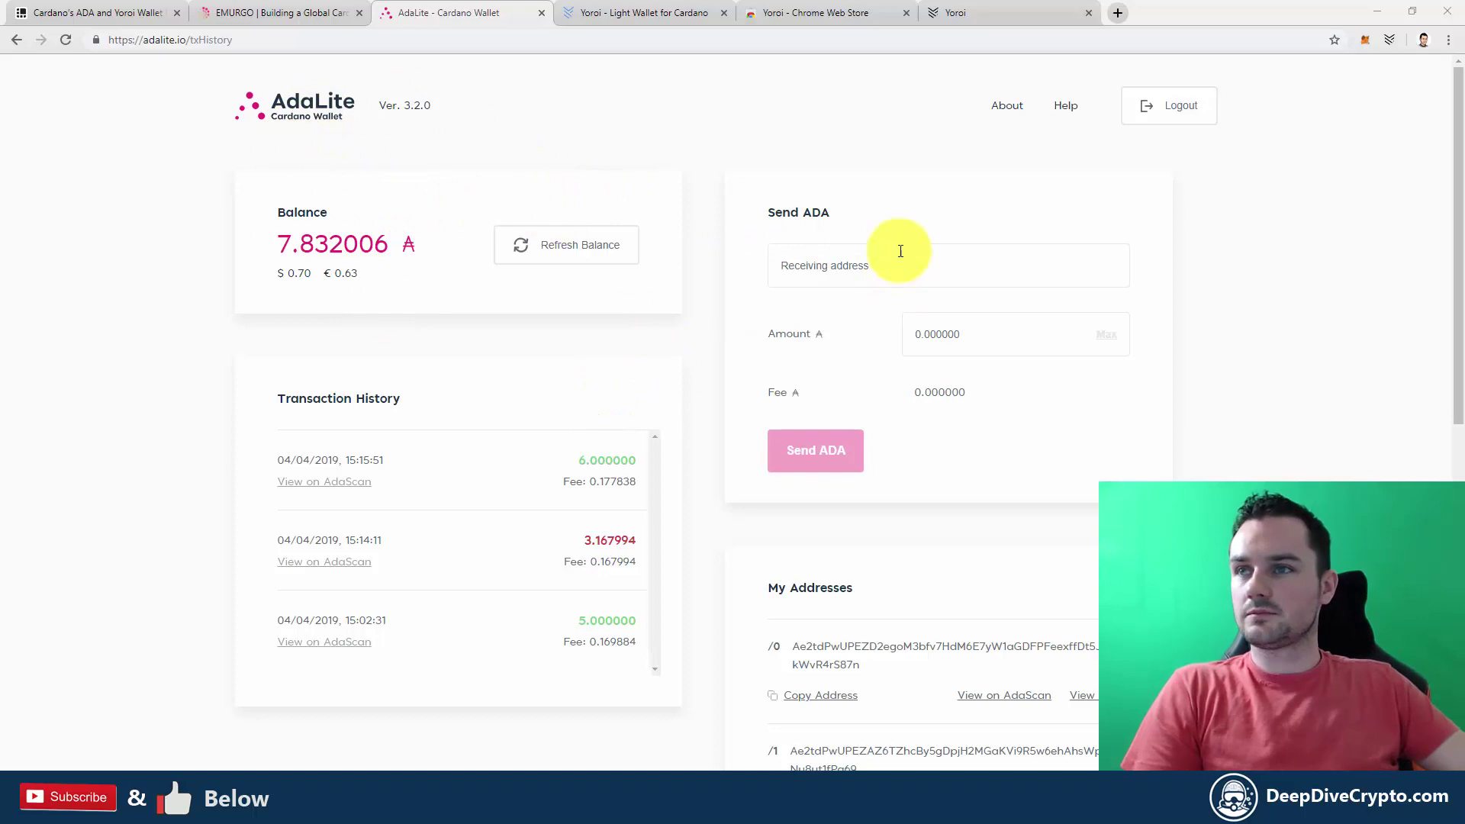
Step: Fill the AdaLite send form with the pasted address and 3 ADA, and submit it for review
{"action": "left_click", "coordinate": [877, 262]}
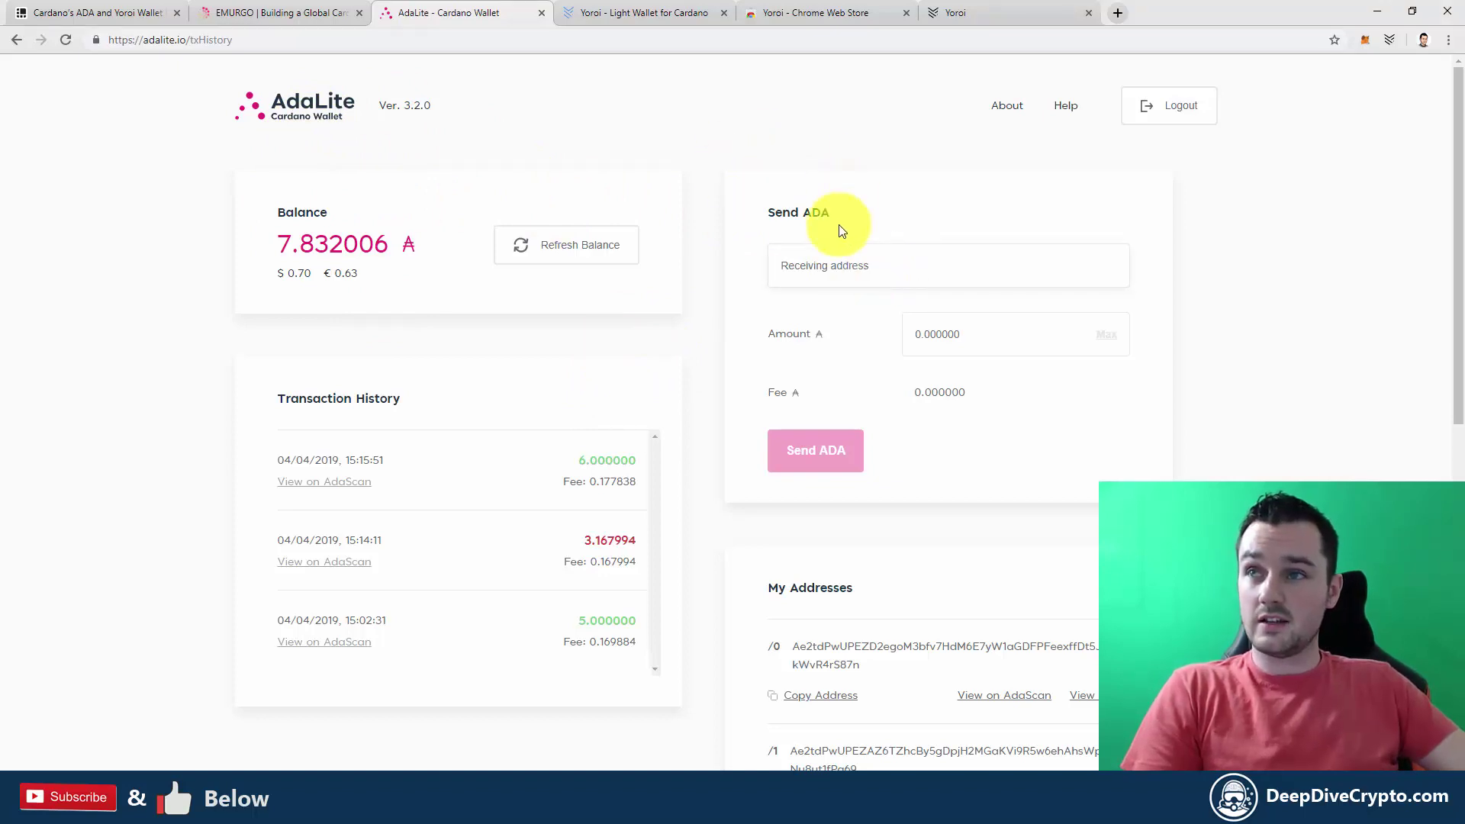
{"action": "key", "text": "ctrl+v"}
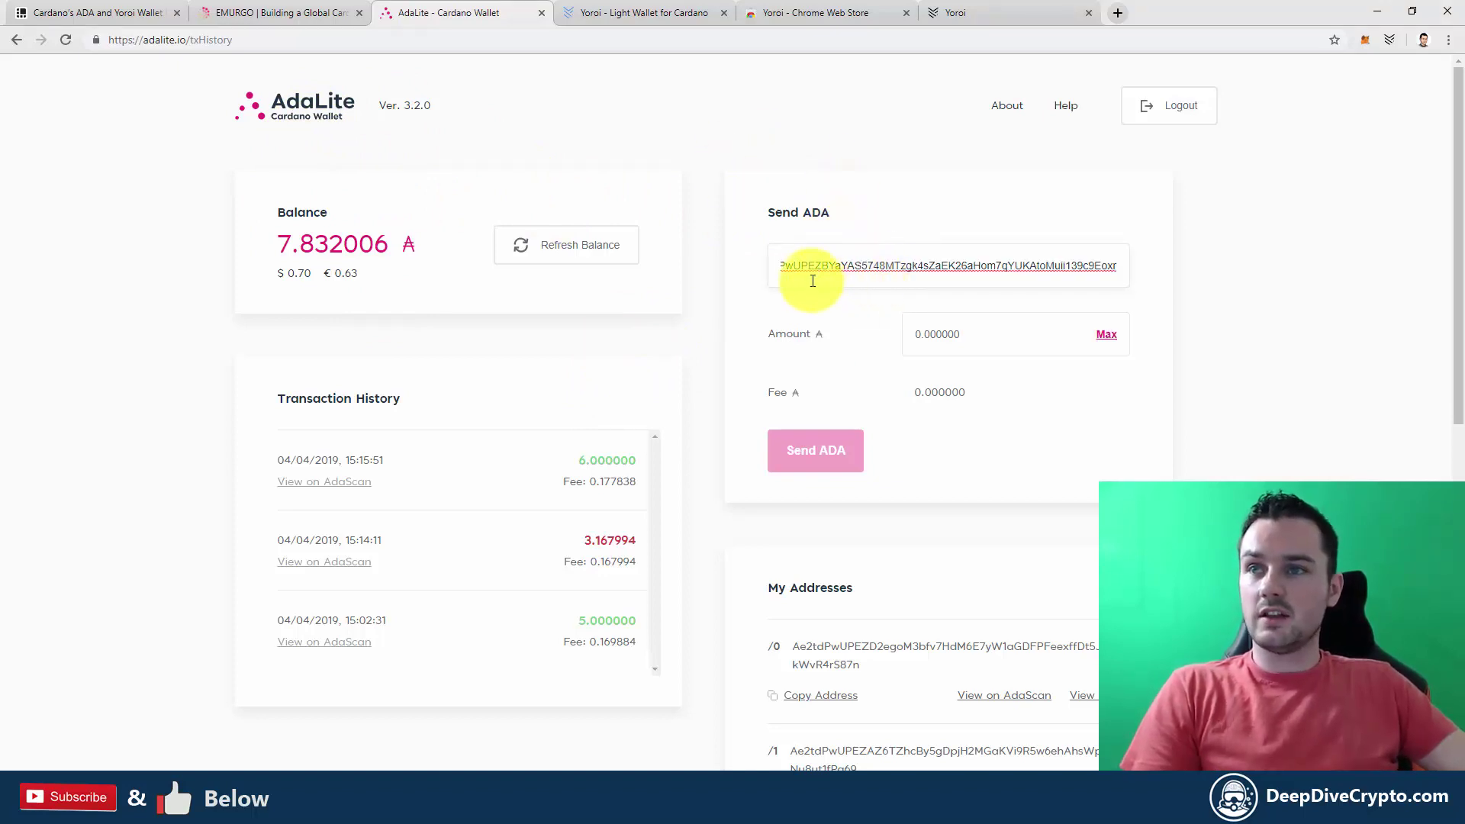
{"action": "left_click", "coordinate": [978, 345]}
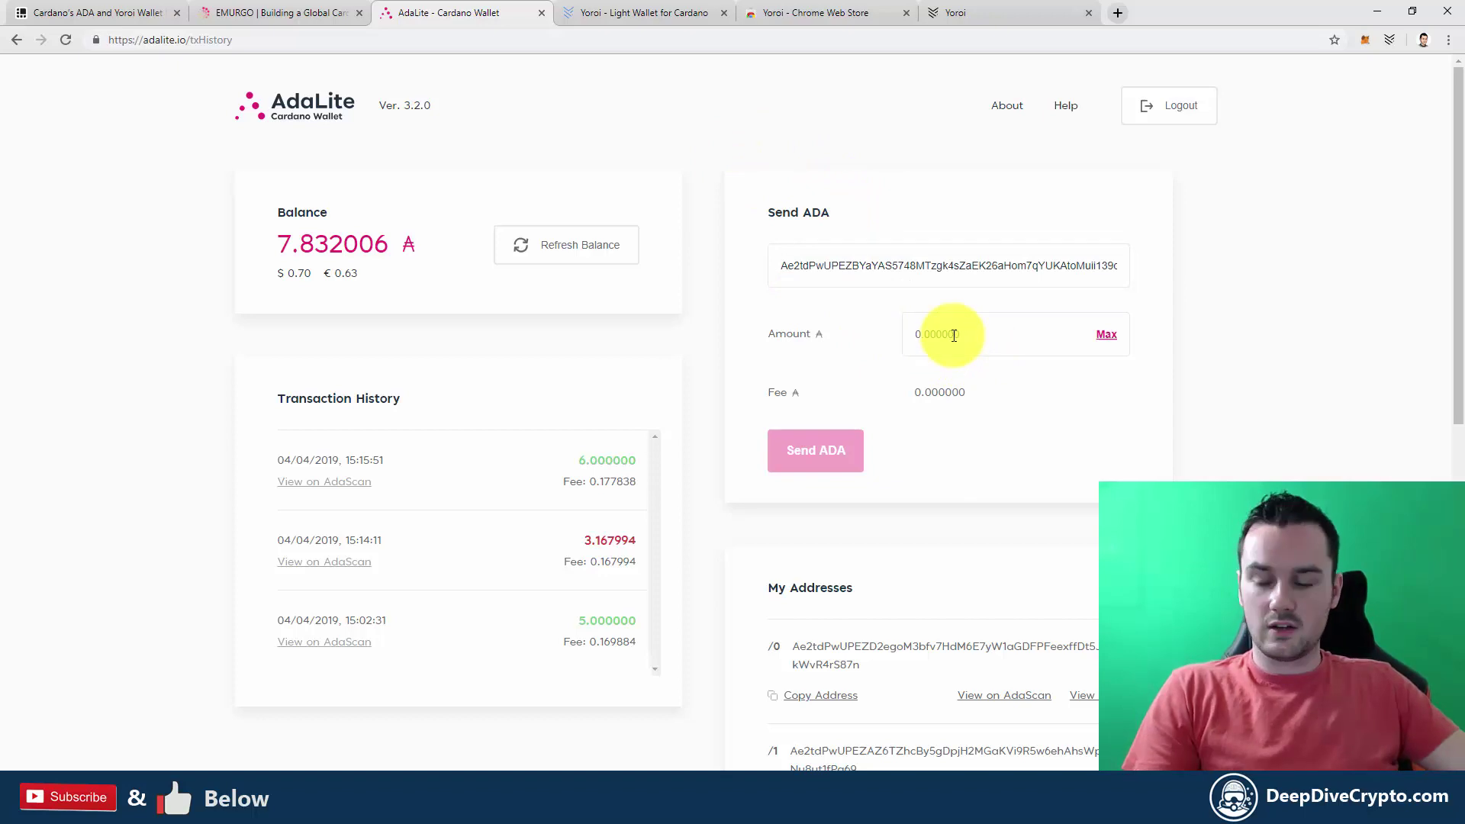
{"action": "type", "text": "3"}
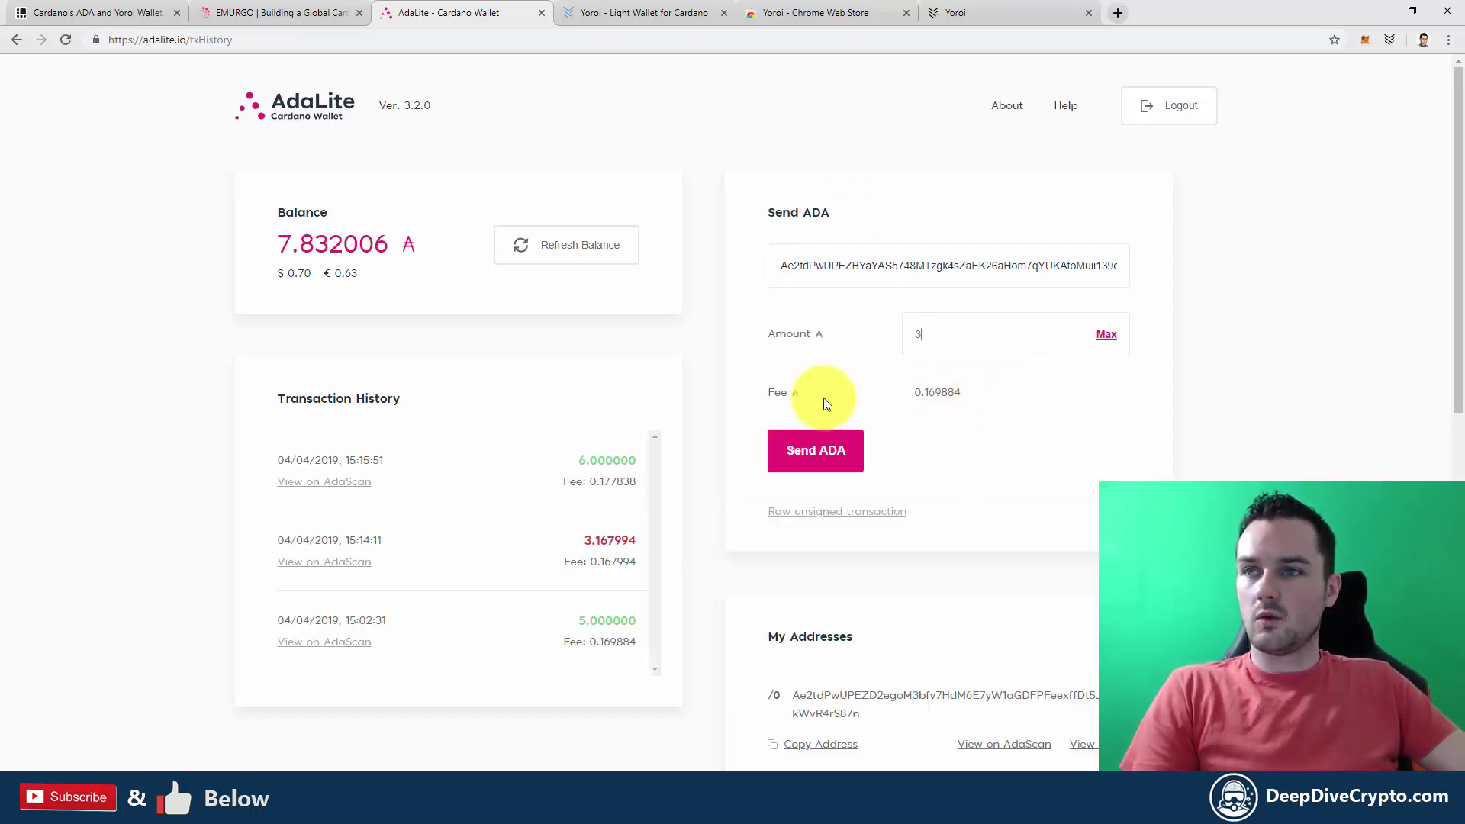
{"action": "left_click", "coordinate": [810, 449]}
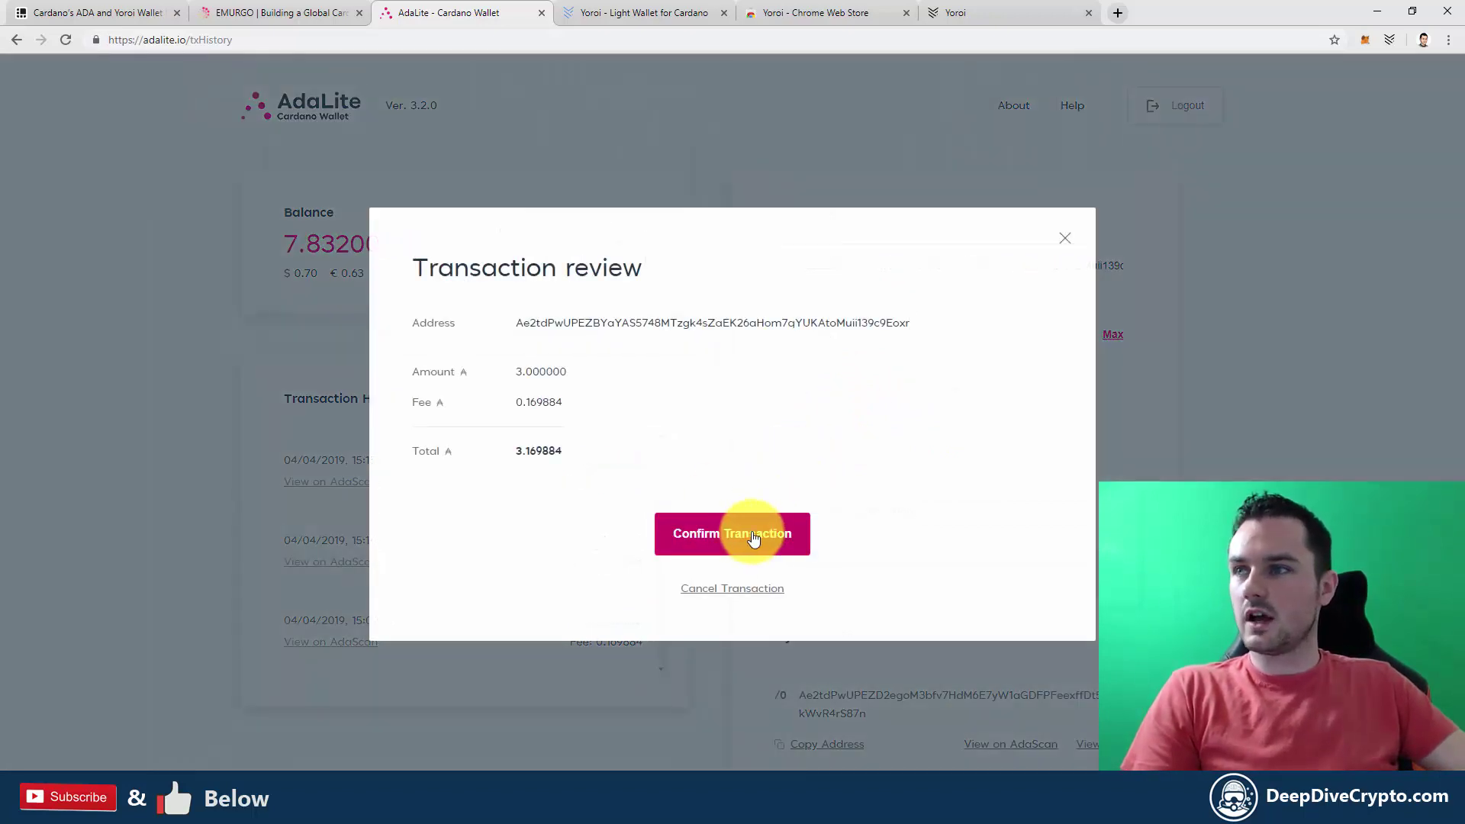
Step: Confirm the 3 ADA transfer on the Ledger, leaving a 4.662122 ADA balance
{"action": "left_click", "coordinate": [753, 539]}
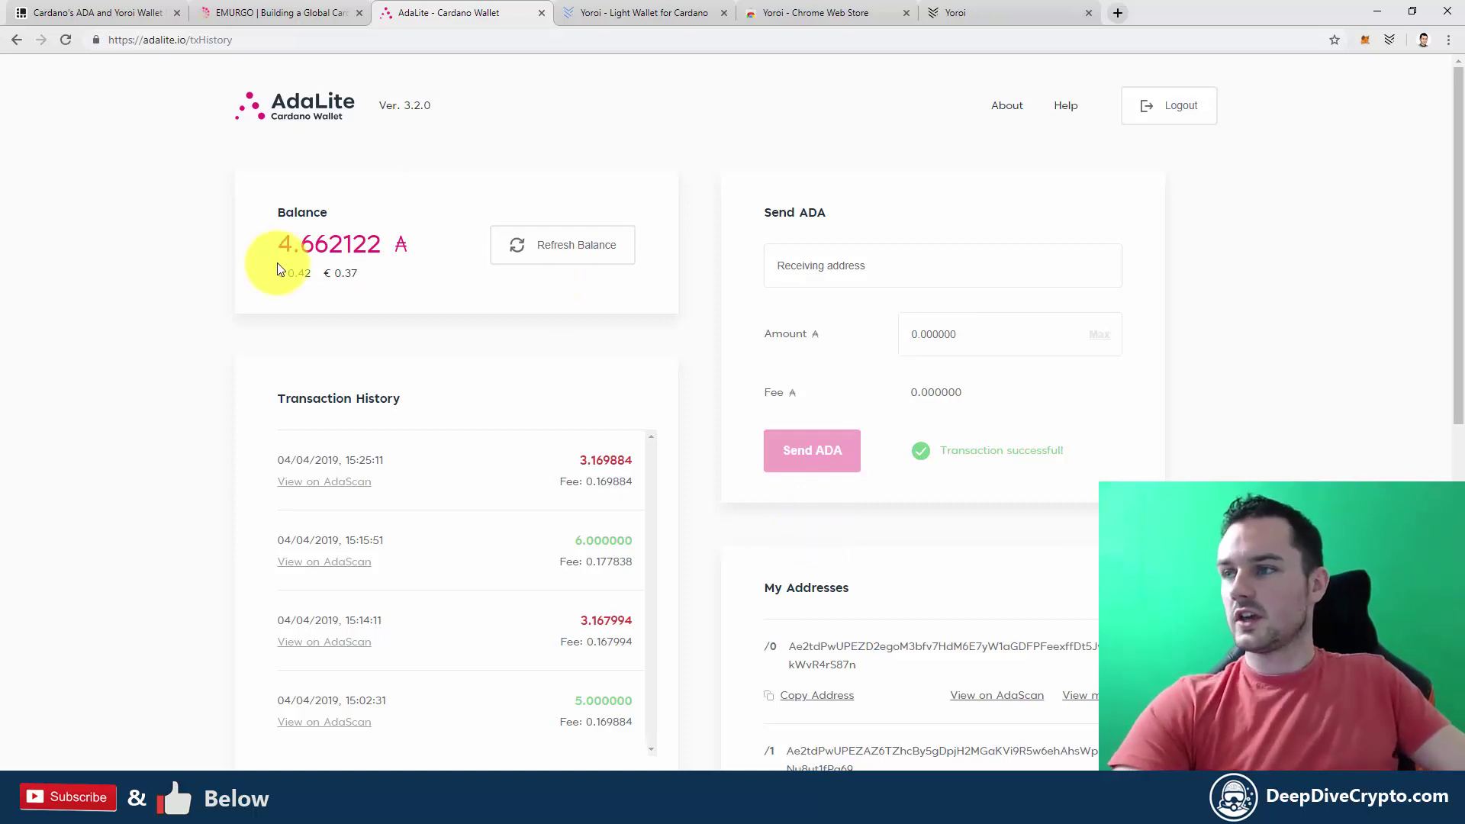
Step: Refresh the receiving AdaLite wallet to show 14.652278 ADA, then return to Yoroi in Chrome
{"action": "key", "text": "alt+Tab"}
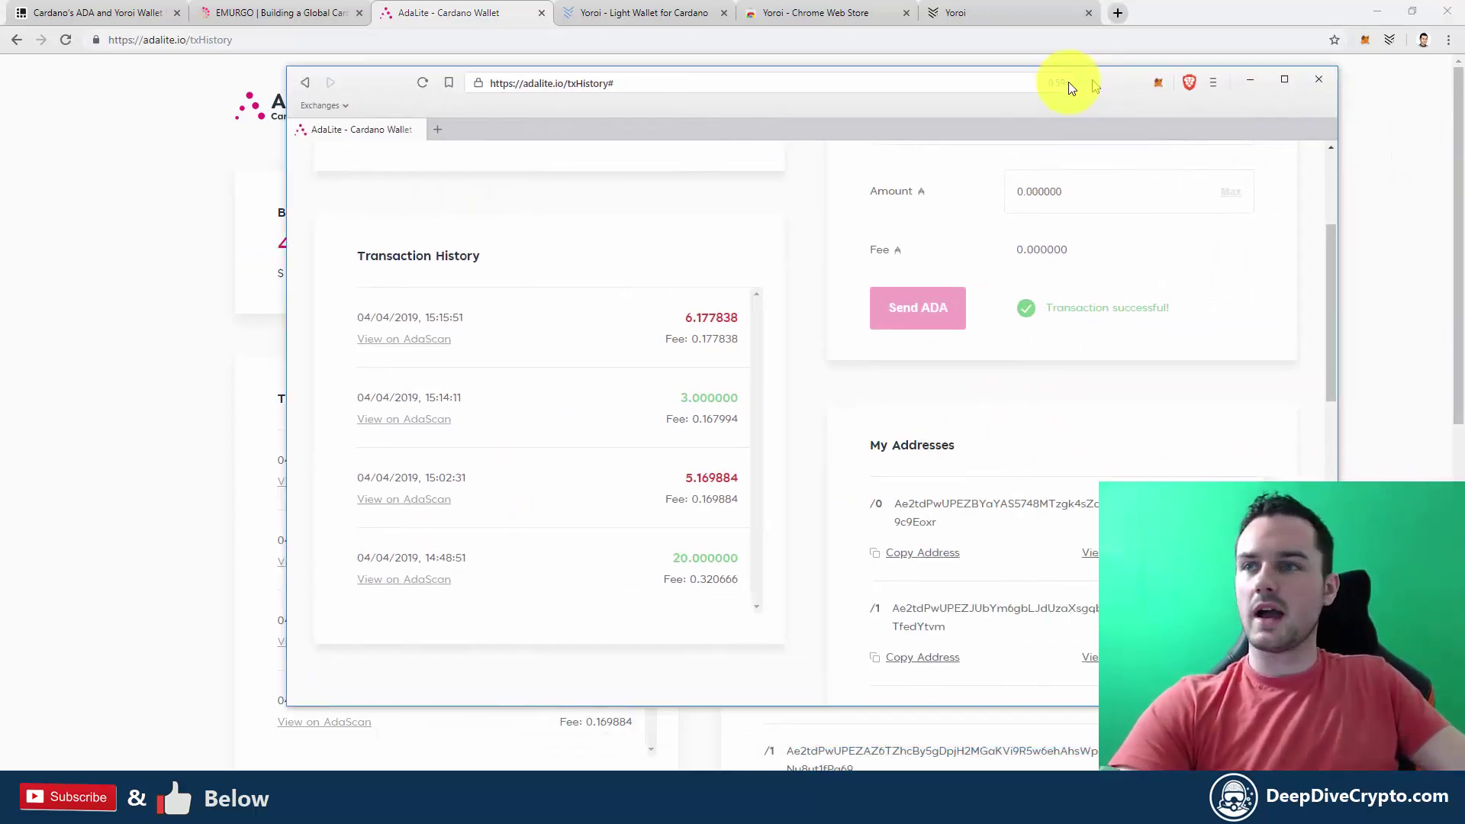
{"action": "left_click_drag", "start_coordinate": [1069, 81], "coordinate": [982, 92]}
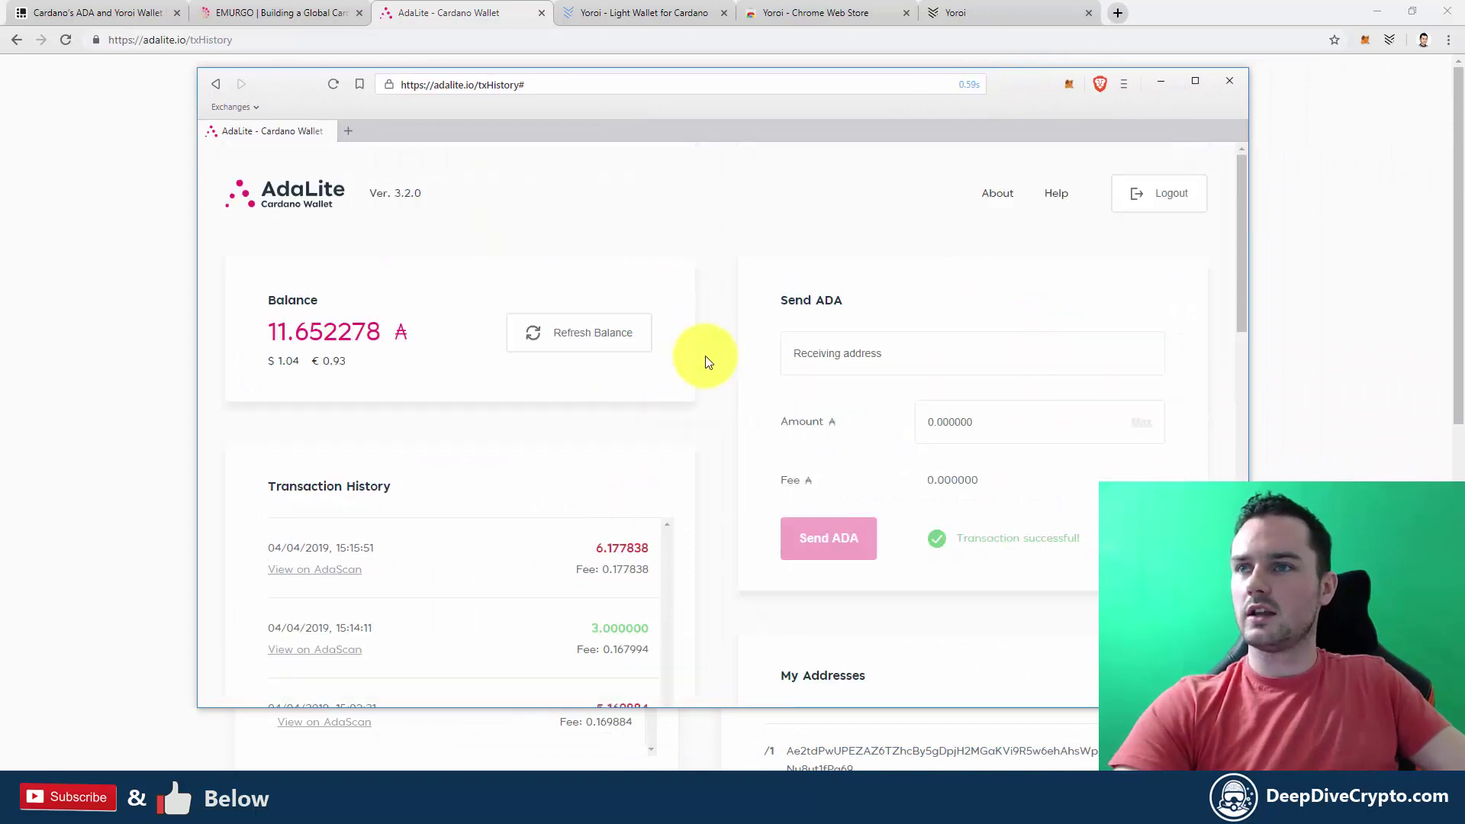
{"action": "left_click", "coordinate": [581, 333]}
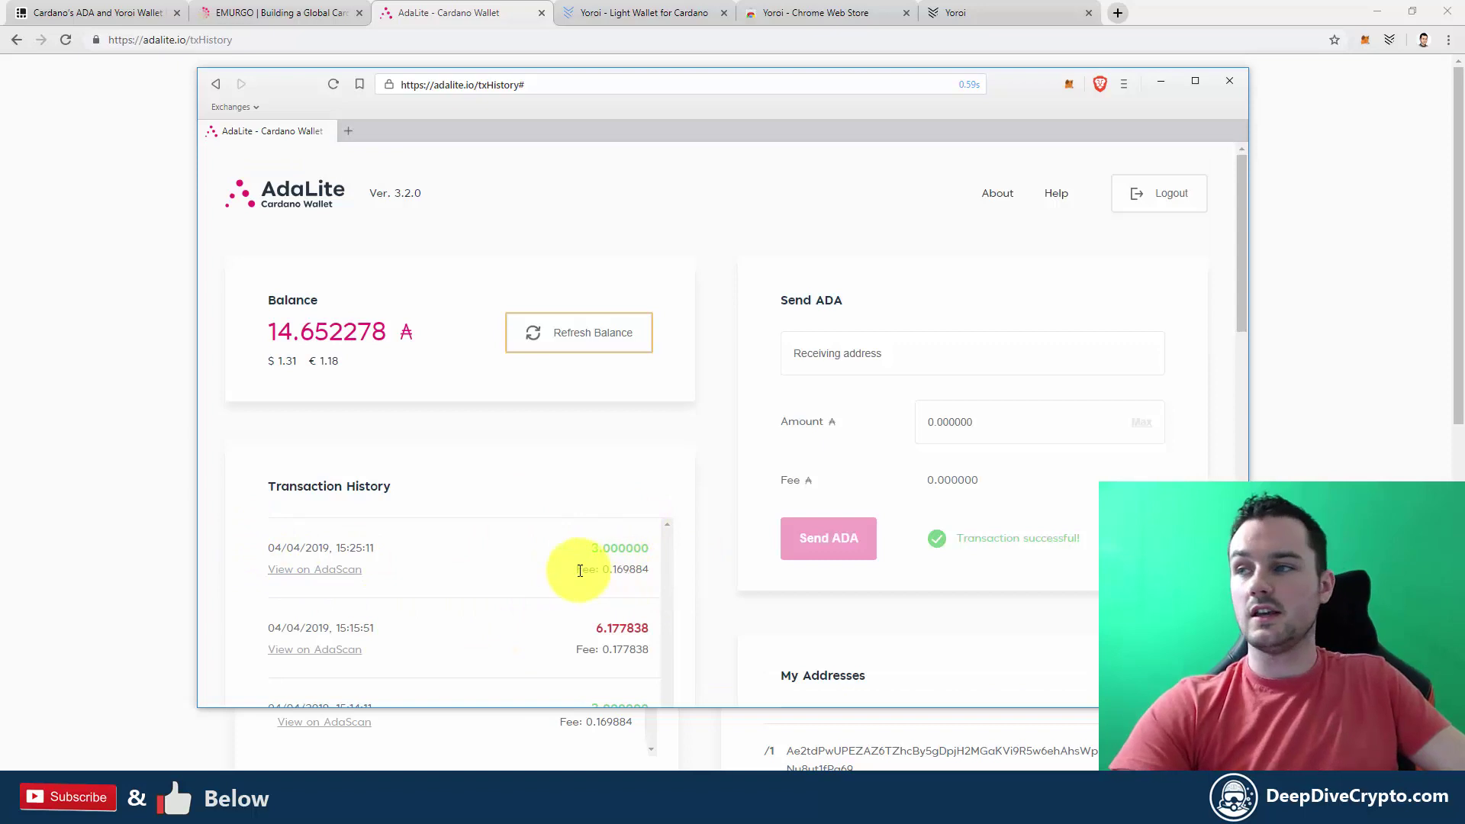
{"action": "left_click", "coordinate": [1327, 262]}
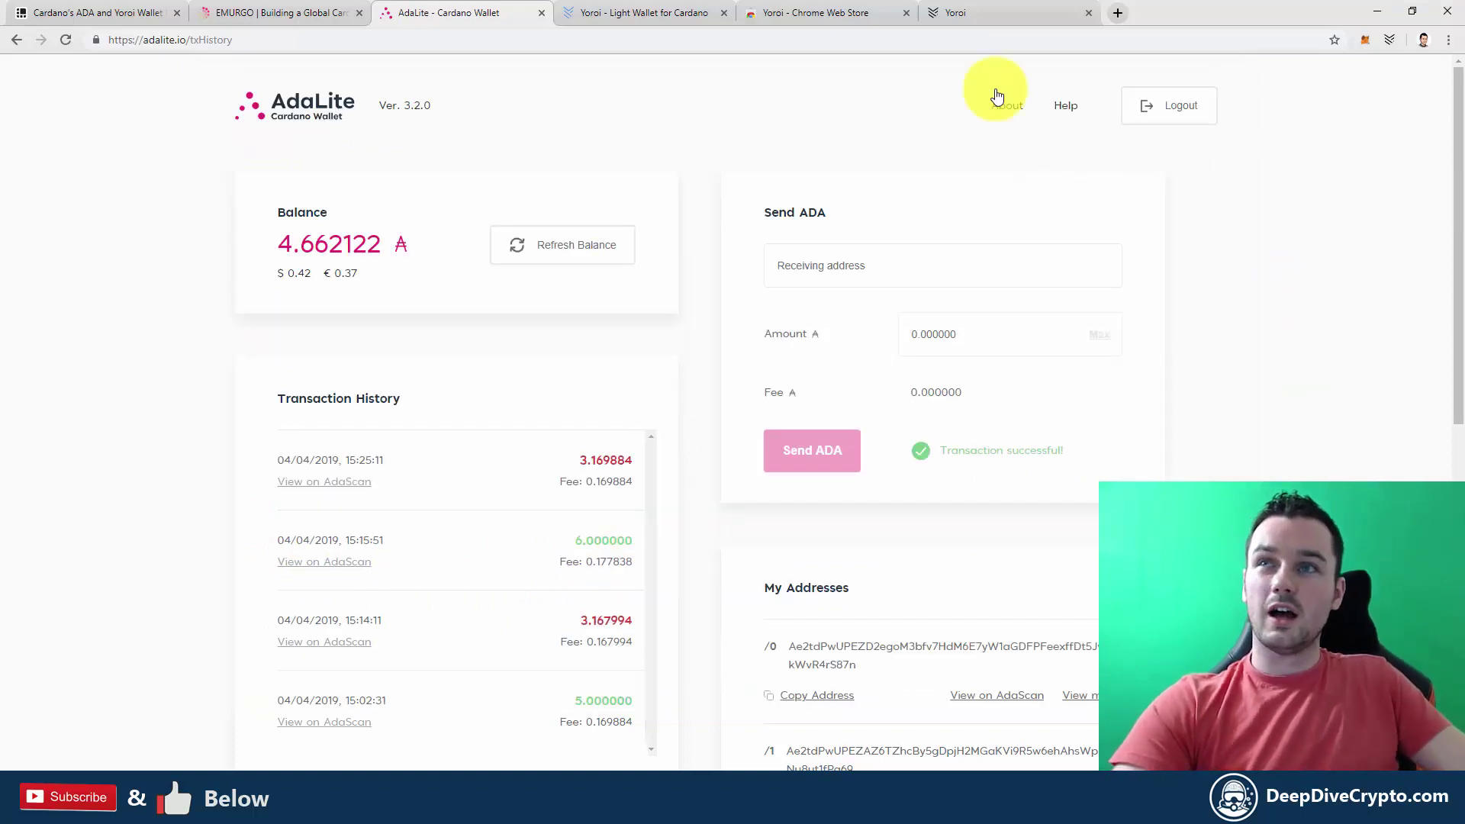
{"action": "left_click", "coordinate": [983, 10]}
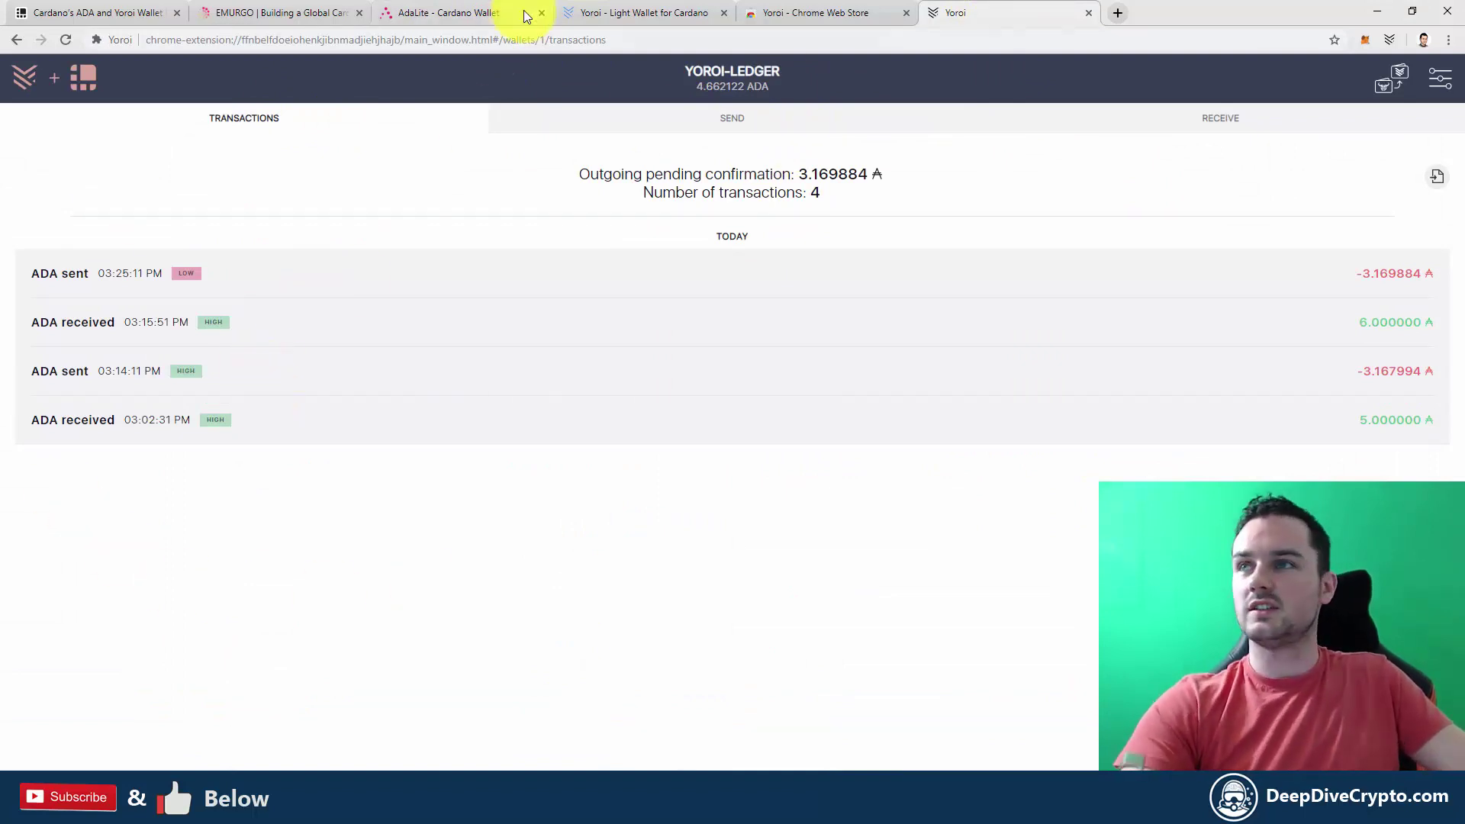
Step: In Yoroi's send form, paste the copied receiver address and enter 3 ADA, reaching a 3.175948 ADA total
{"action": "left_click", "coordinate": [500, 13]}
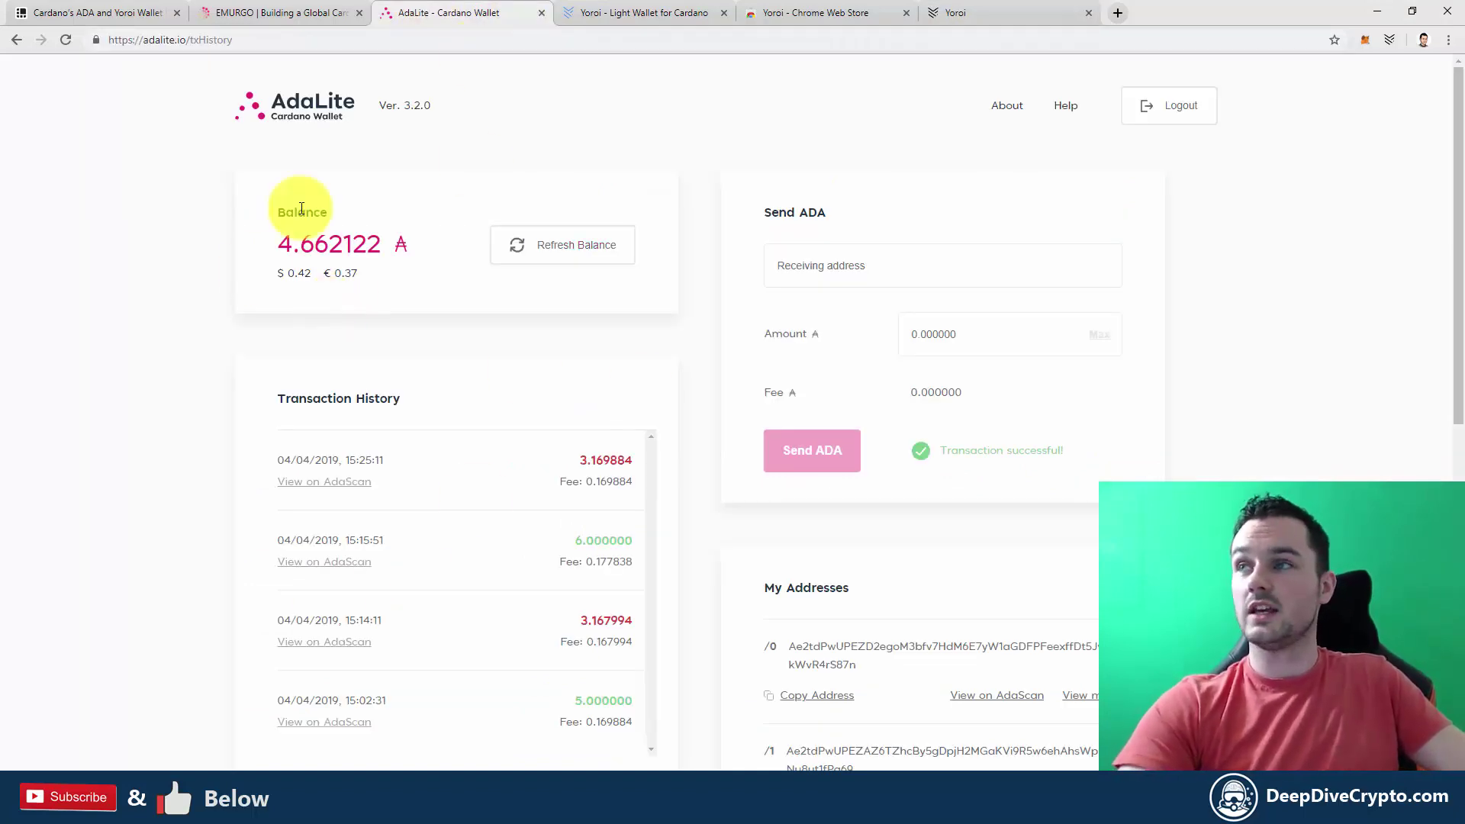
{"action": "left_click", "coordinate": [981, 12]}
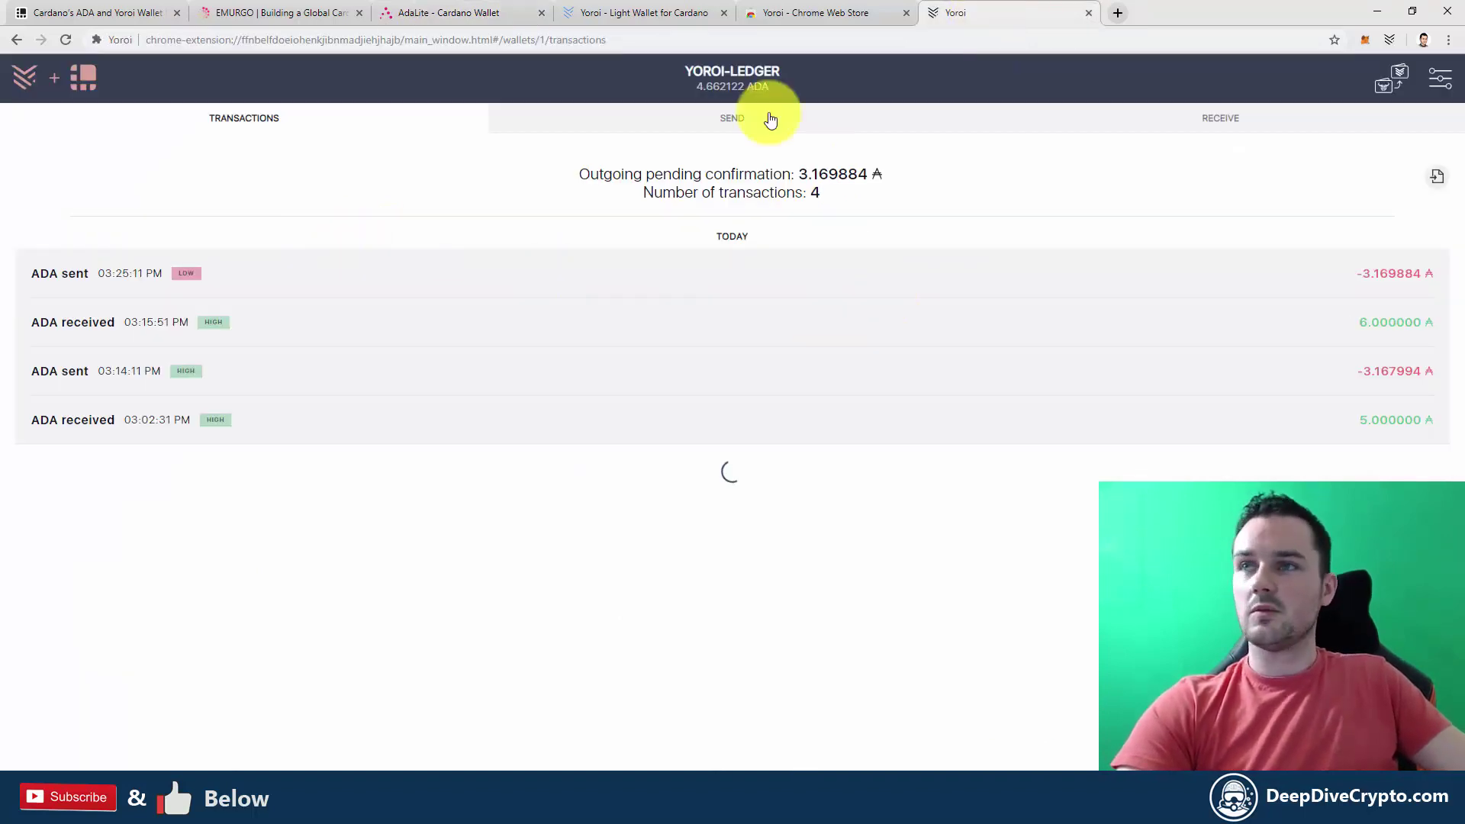
{"action": "left_click", "coordinate": [732, 119]}
{"action": "left_click", "coordinate": [125, 209]}
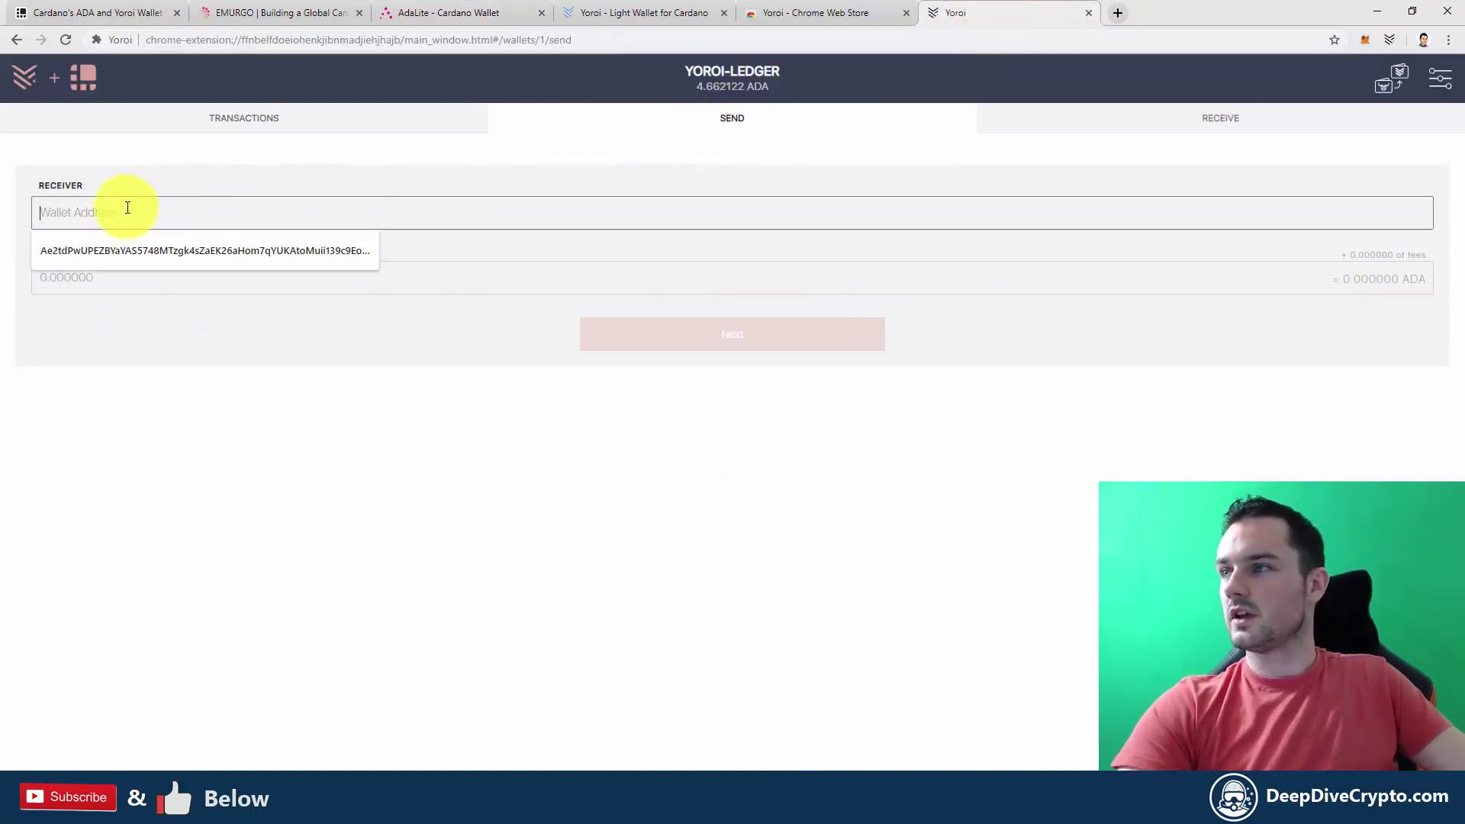
{"action": "right_click", "coordinate": [112, 214]}
{"action": "left_click", "coordinate": [167, 336]}
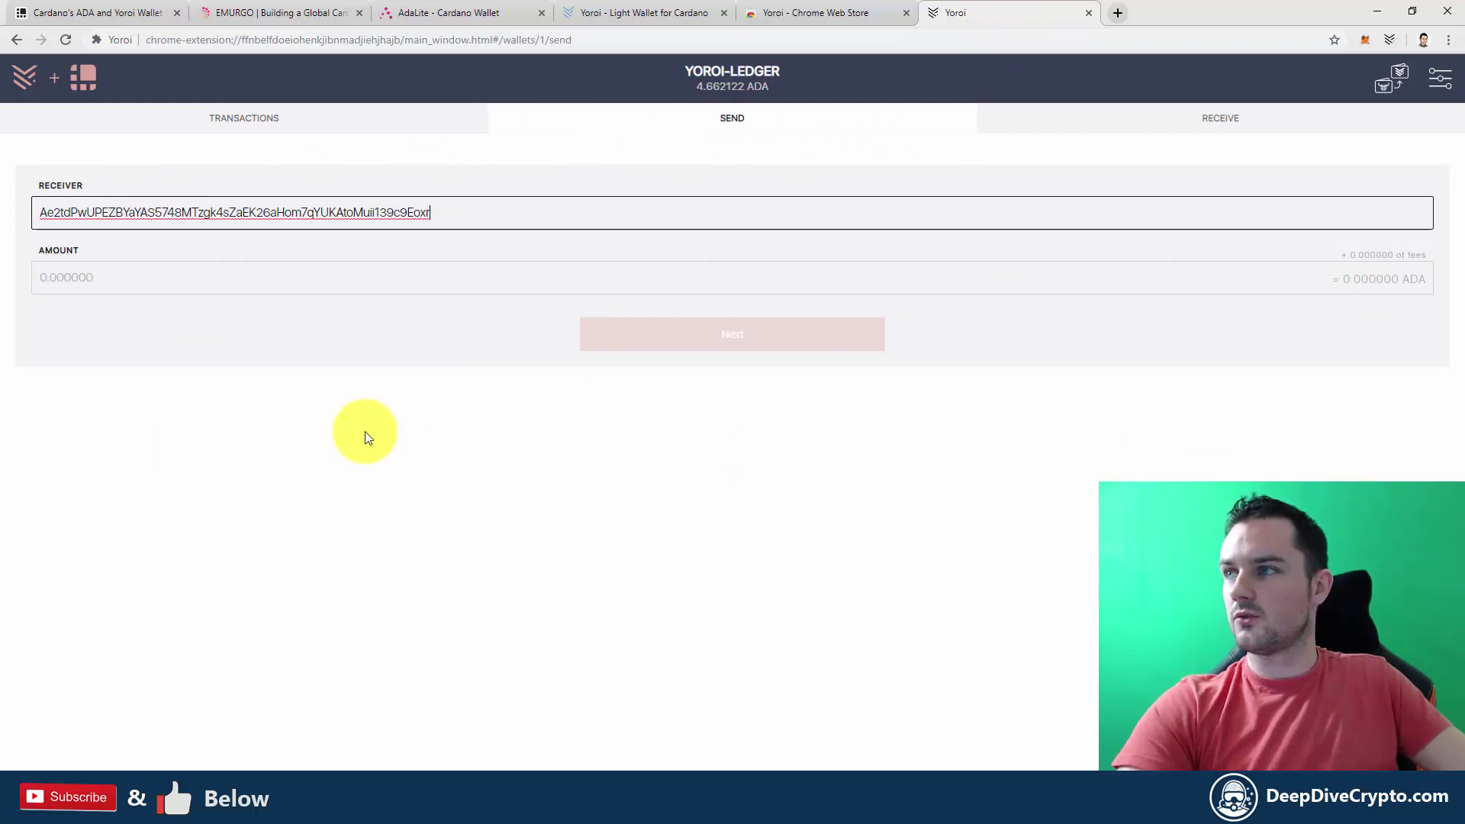
{"action": "left_click", "coordinate": [114, 273]}
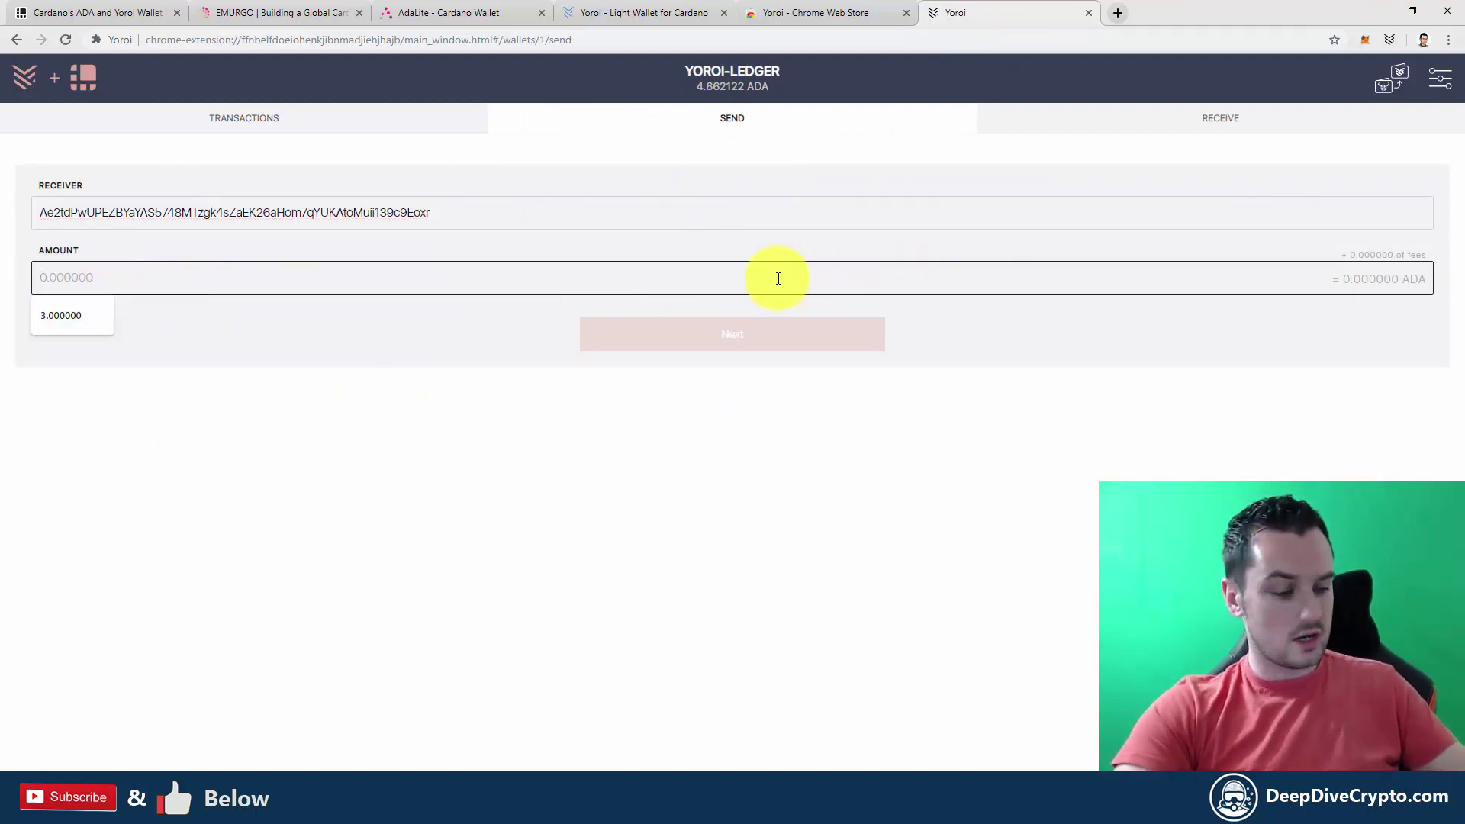
{"action": "type", "text": "3"}
{"action": "left_click", "coordinate": [792, 333]}
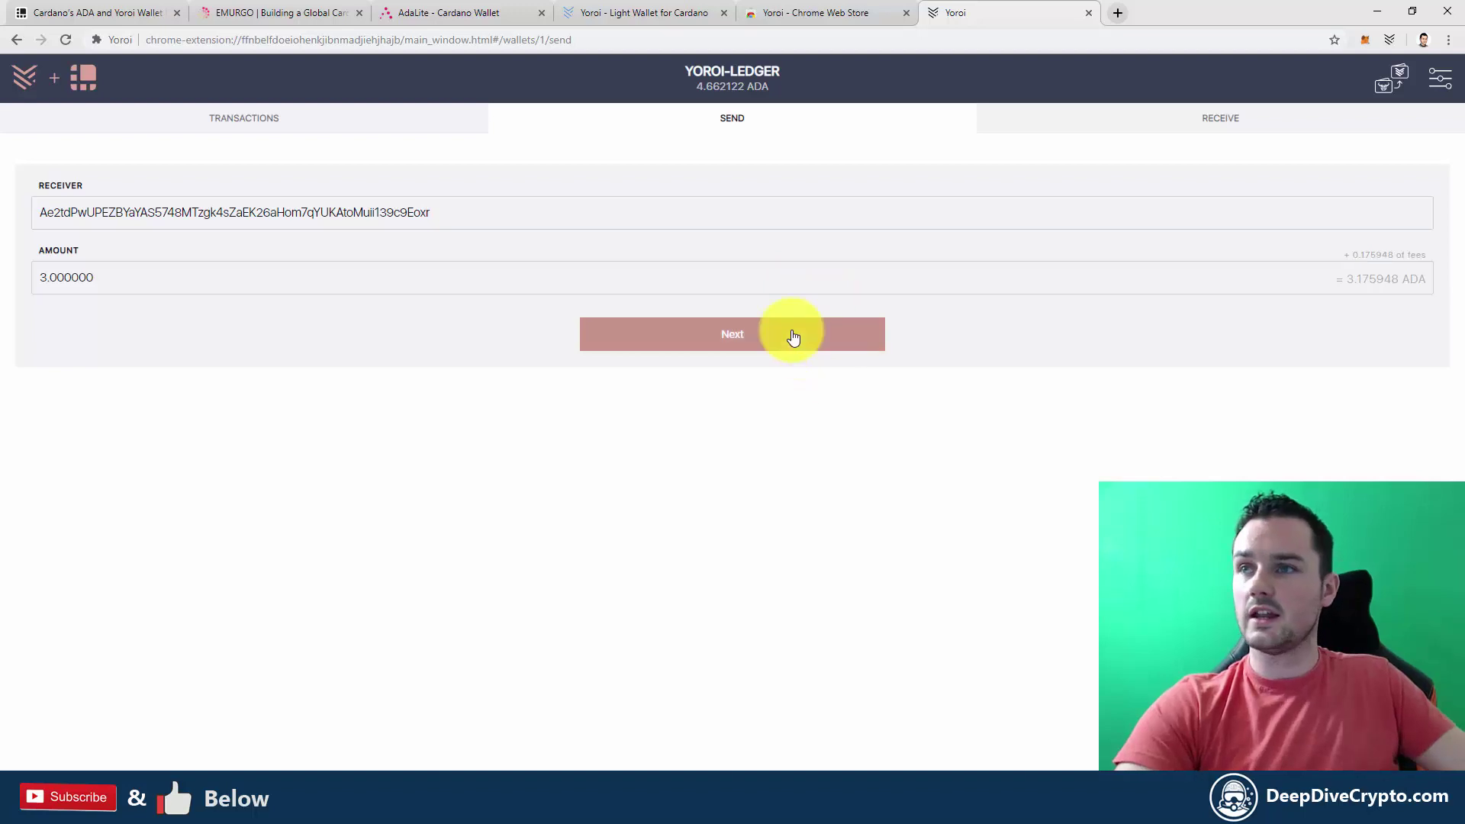
Step: Hand the 3 ADA transfer (0.175948 fee, 3.175948 total) to the Ledger for signing
{"action": "left_click", "coordinate": [872, 557]}
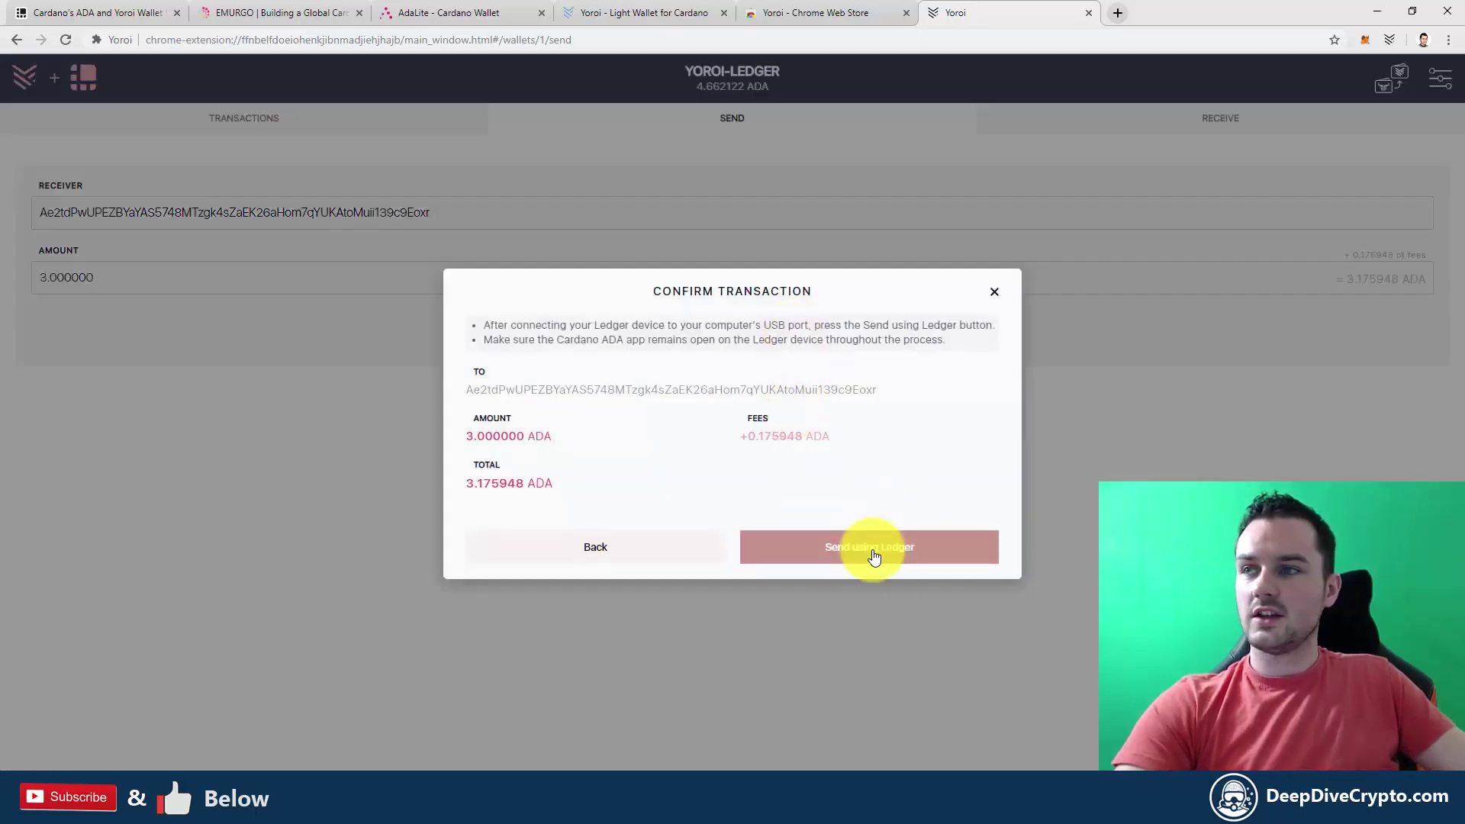